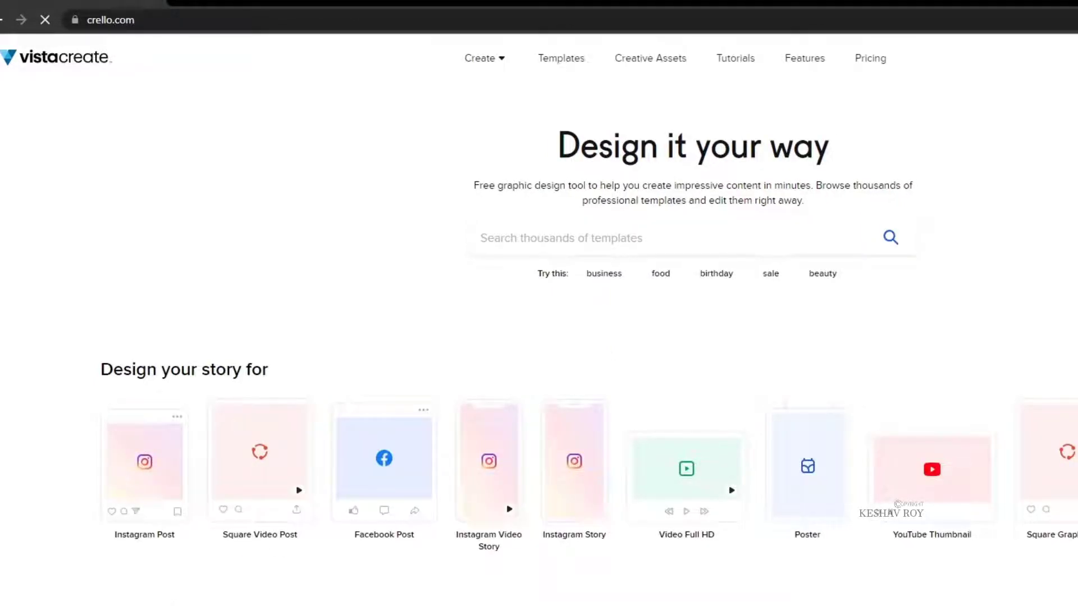
Sign up for a free VistaCreate account through Google and dismiss the get-started pop-up and the notification request.
{"action": "scroll", "coordinate": [589, 337], "scroll_direction": "down", "scroll_amount": 5}
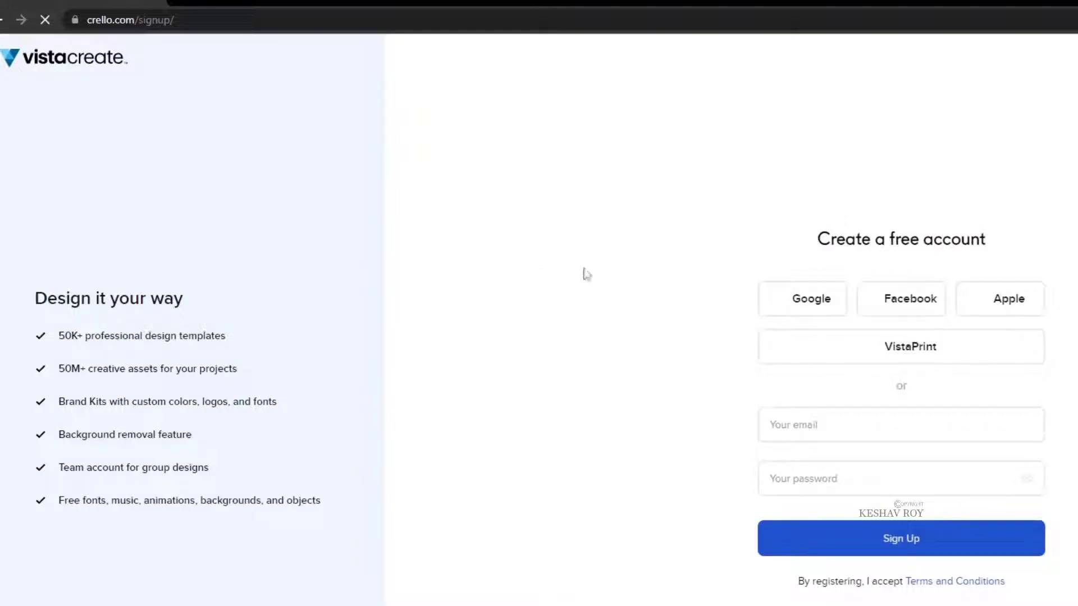
{"action": "left_click", "coordinate": [798, 310]}
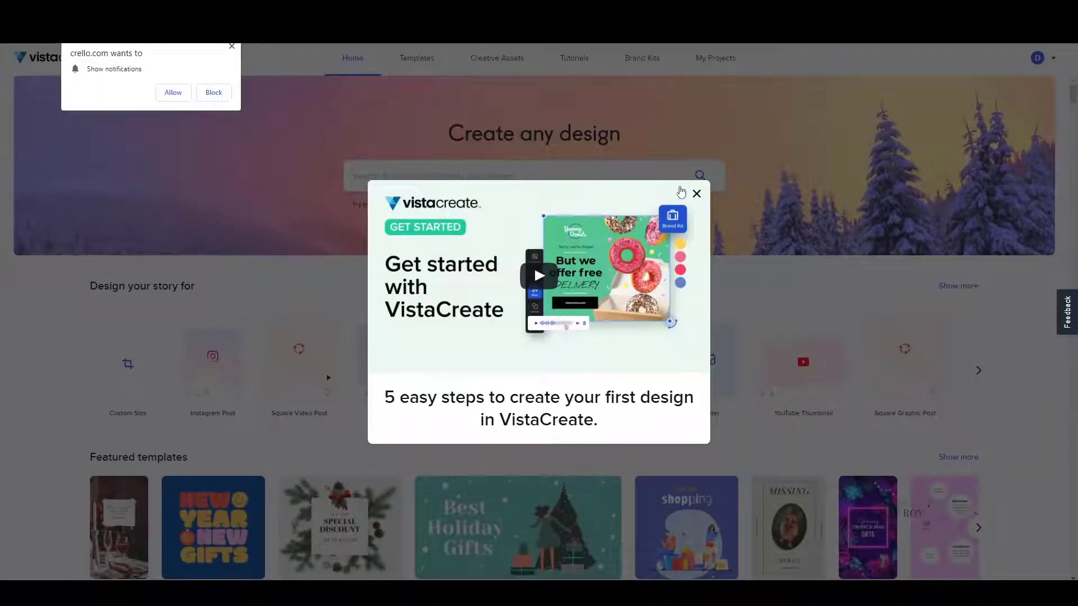
{"action": "left_click", "coordinate": [696, 192]}
{"action": "left_click", "coordinate": [233, 47]}
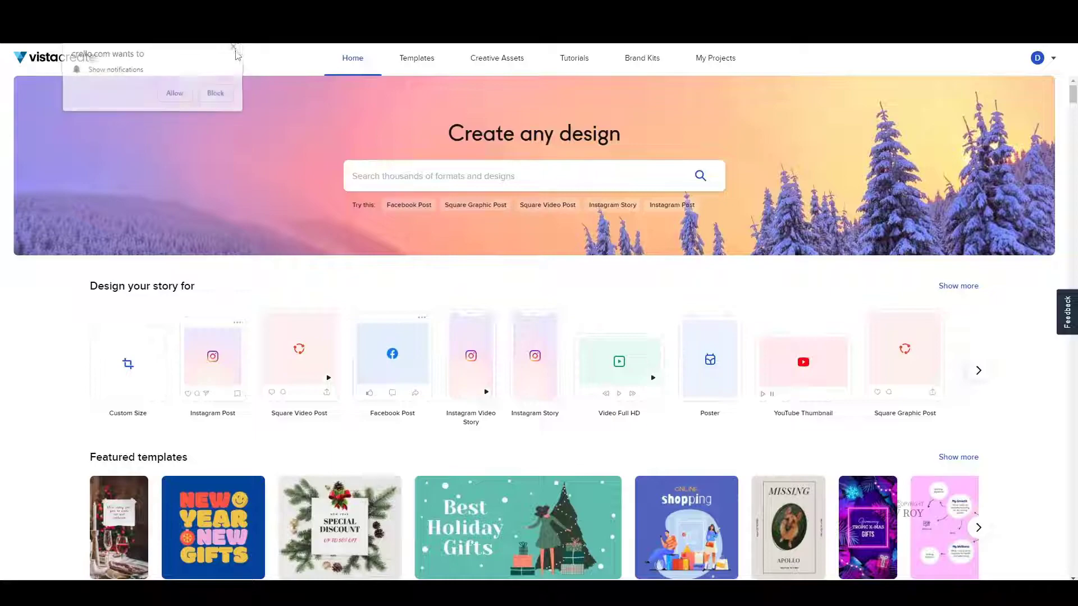
Search the design formats for "ebook" and open the eBook template collection.
{"action": "left_click", "coordinate": [443, 178]}
{"action": "type", "text": "ebook"}
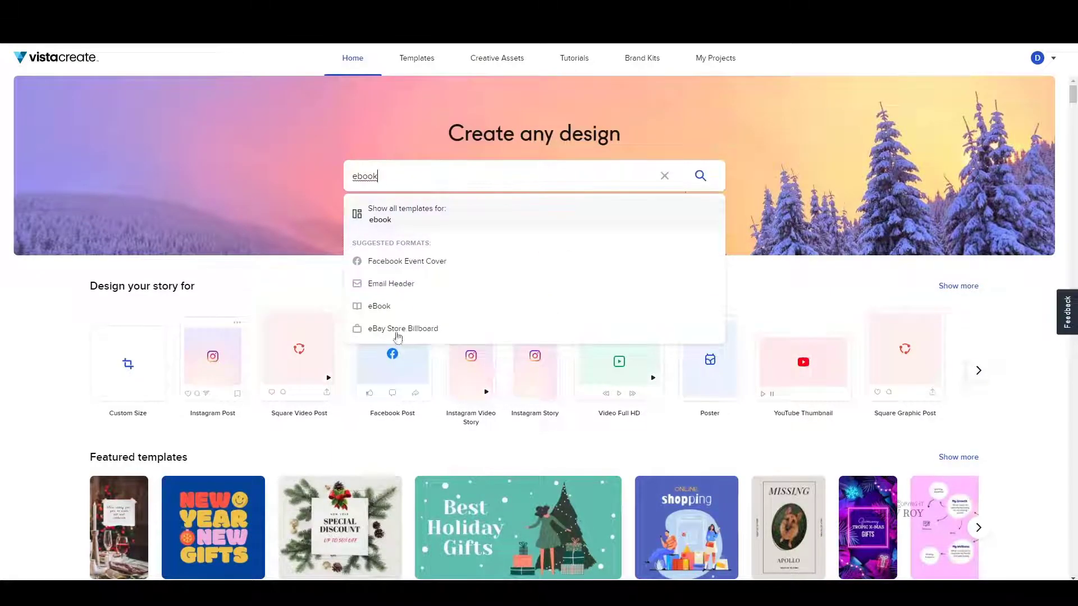
{"action": "left_click", "coordinate": [403, 262]}
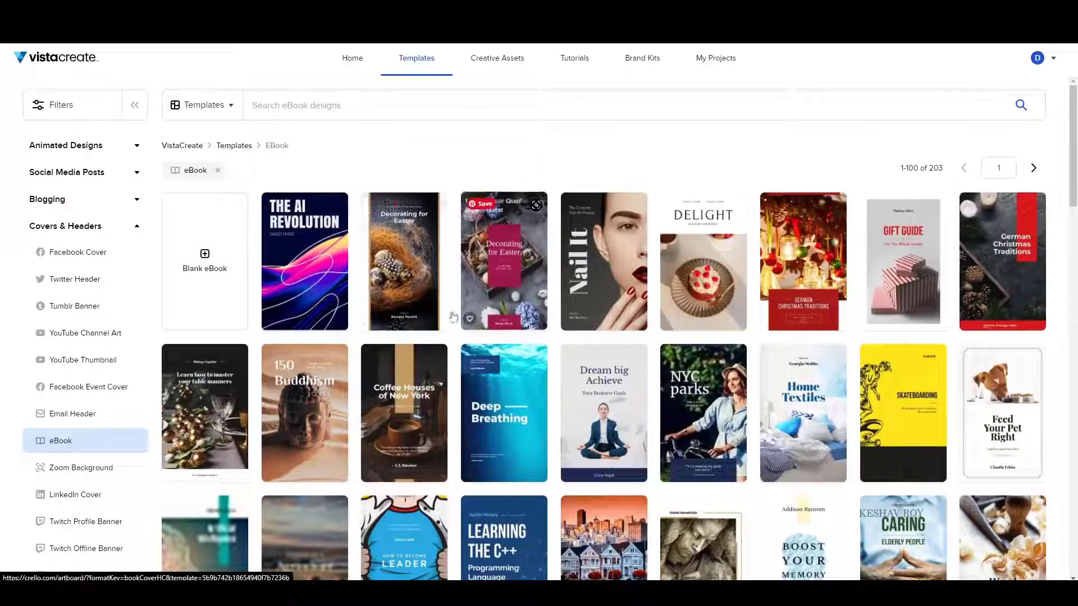
Start a blank eBook design from the eBook template collection.
{"action": "scroll", "coordinate": [600, 342], "scroll_direction": "down", "scroll_amount": 3}
{"action": "scroll", "coordinate": [600, 342], "scroll_direction": "up", "scroll_amount": 3}
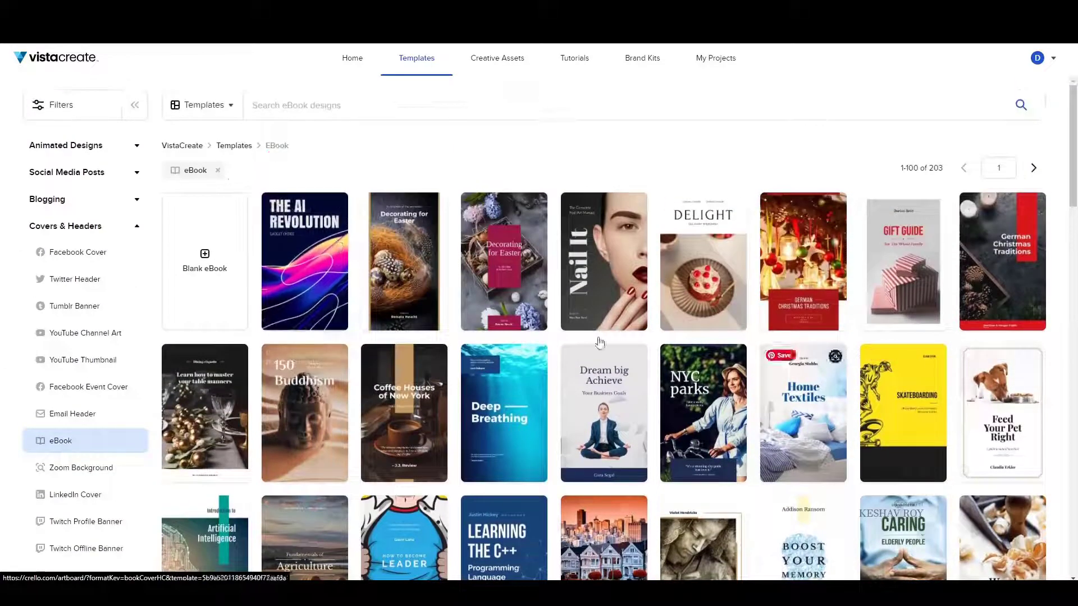
{"action": "left_click", "coordinate": [208, 250]}
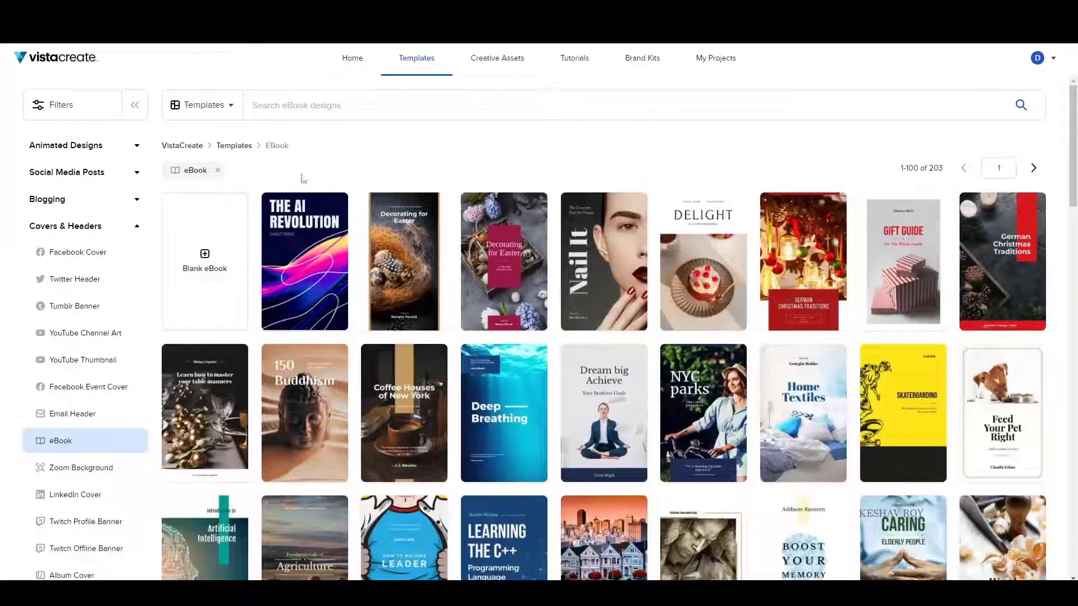
{"action": "left_click", "coordinate": [207, 252]}
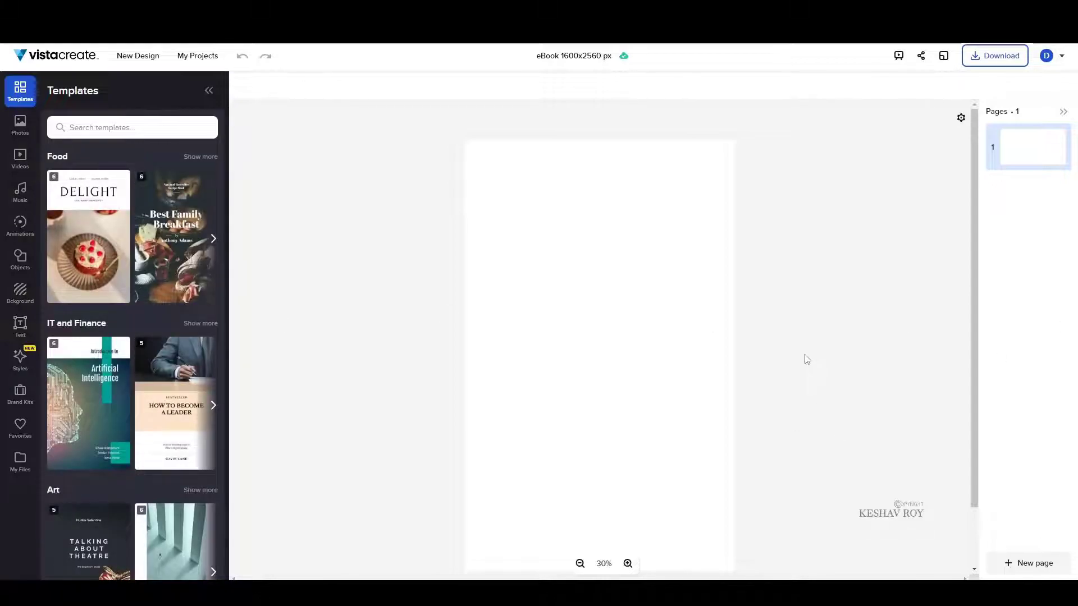
Apply the cover page of the "Best Family Breakfast" template from the Food category to the blank first page.
{"action": "scroll", "coordinate": [256, 298], "scroll_direction": "down", "scroll_amount": 2}
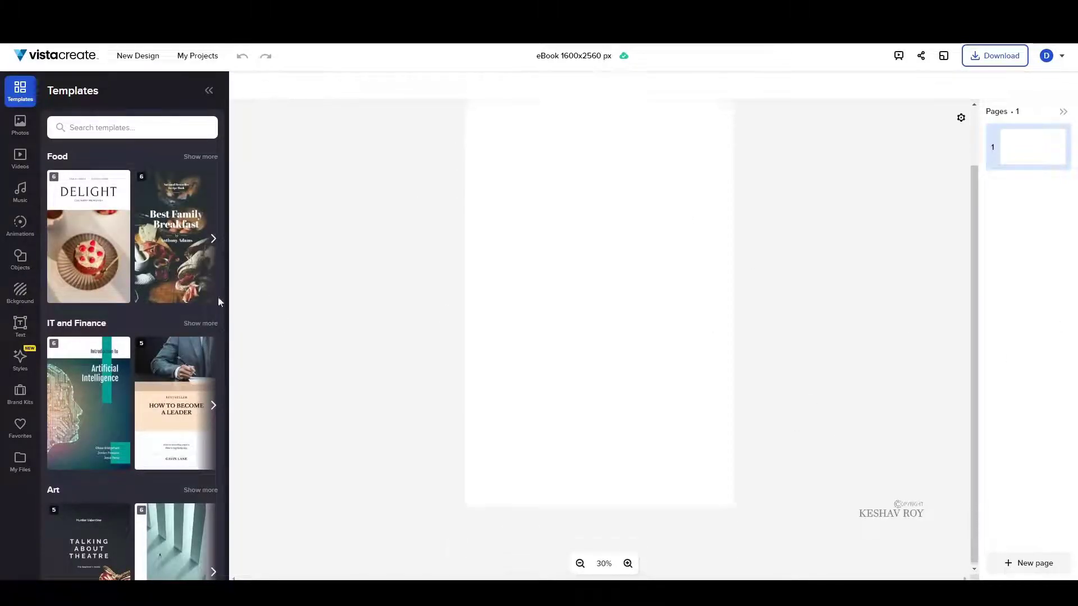
{"action": "scroll", "coordinate": [211, 393], "scroll_direction": "down", "scroll_amount": 4}
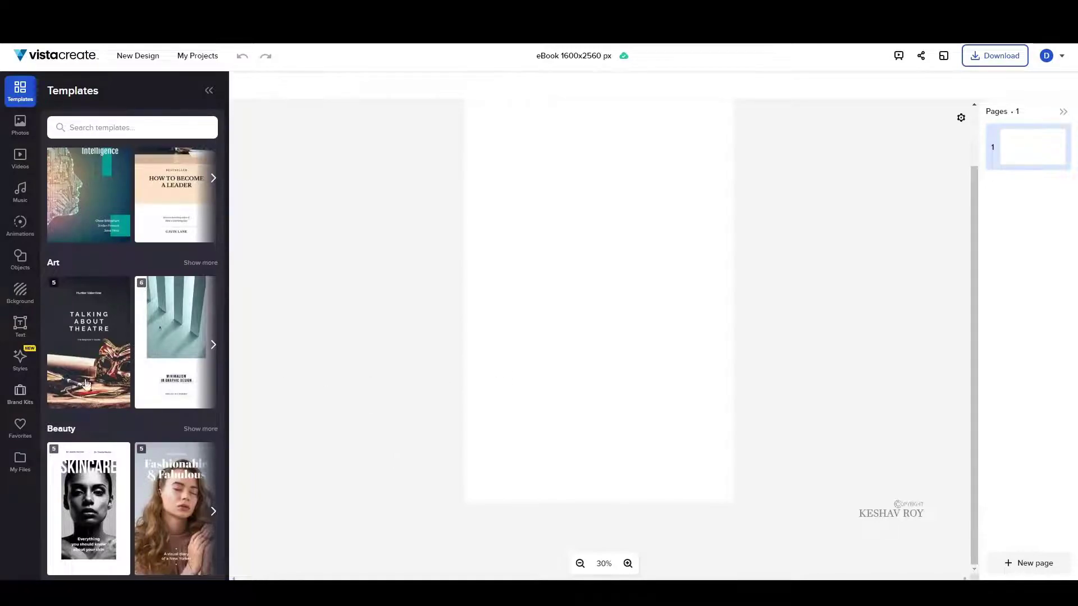
{"action": "scroll", "coordinate": [137, 379], "scroll_direction": "up", "scroll_amount": 4}
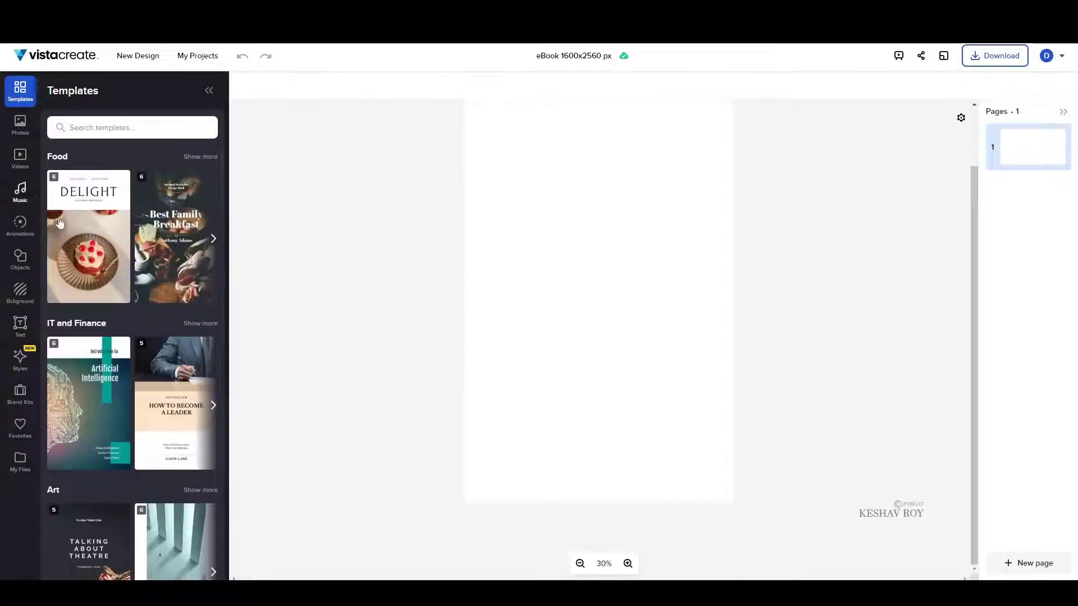
{"action": "left_click", "coordinate": [183, 231]}
{"action": "left_click", "coordinate": [85, 218]}
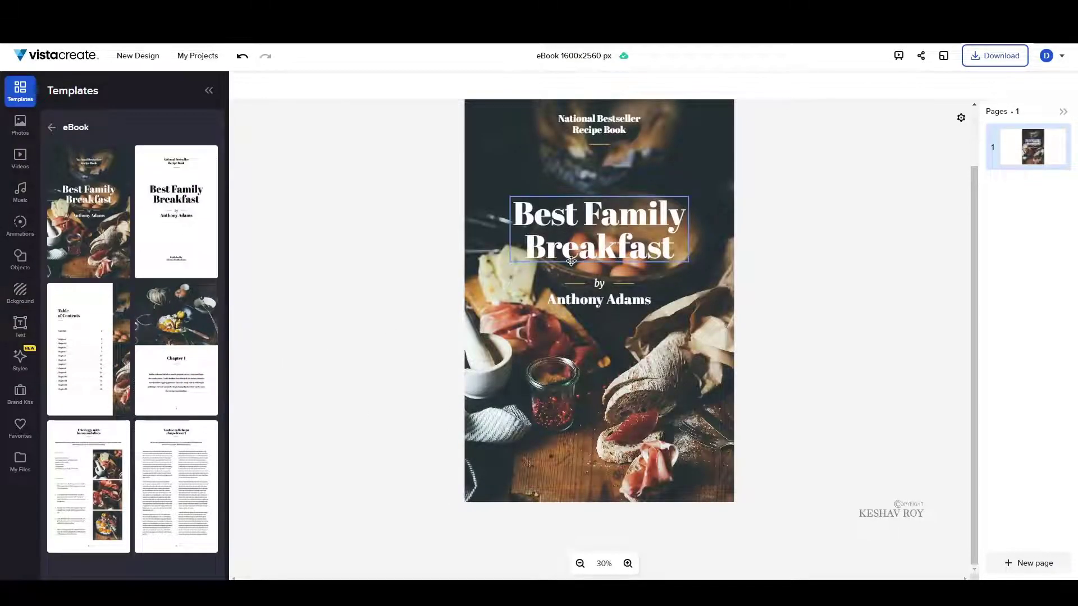
Replace the cover title with "21 DAY DIET PROGRAM" and move it up clear of the byline.
{"action": "double_click", "coordinate": [616, 246]}
{"action": "left_click", "coordinate": [618, 220]}
{"action": "key", "text": "ctrl+a"}
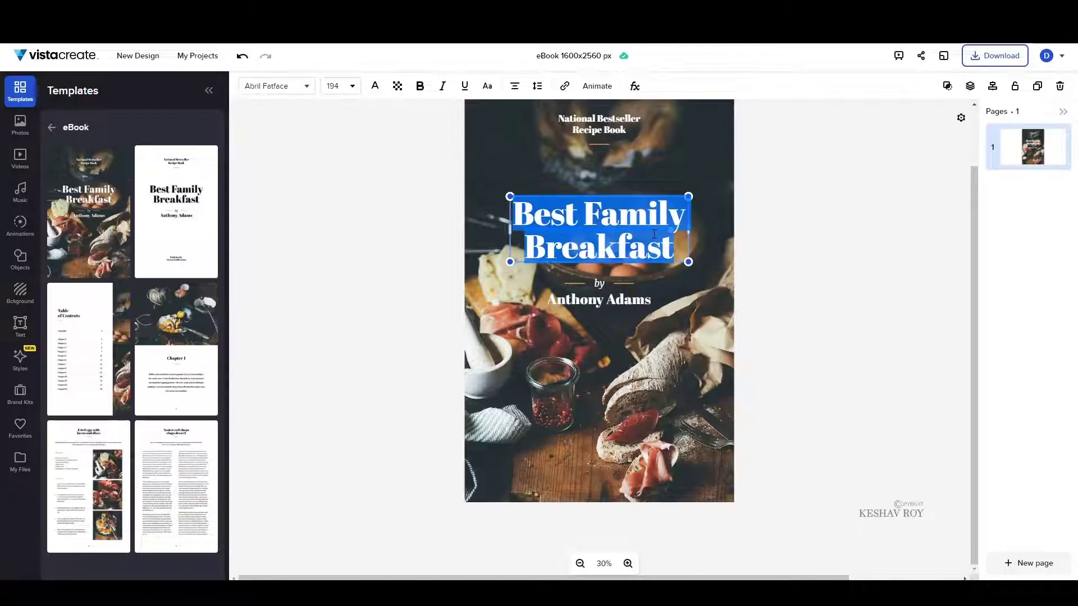
{"action": "type", "text": "21 DA"}
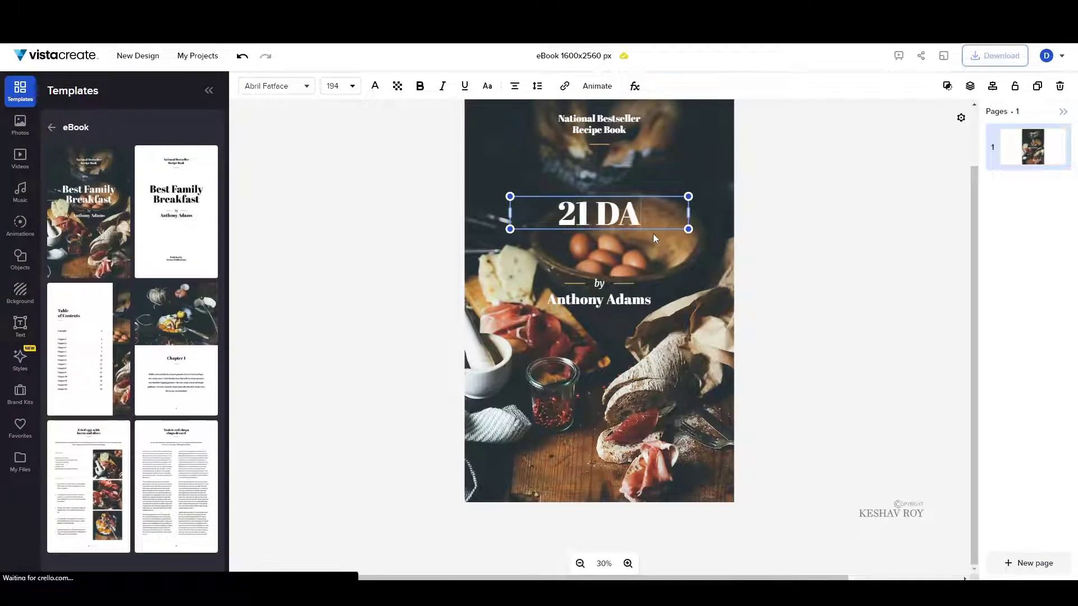
{"action": "type", "text": "Y DIET PROGRAM"}
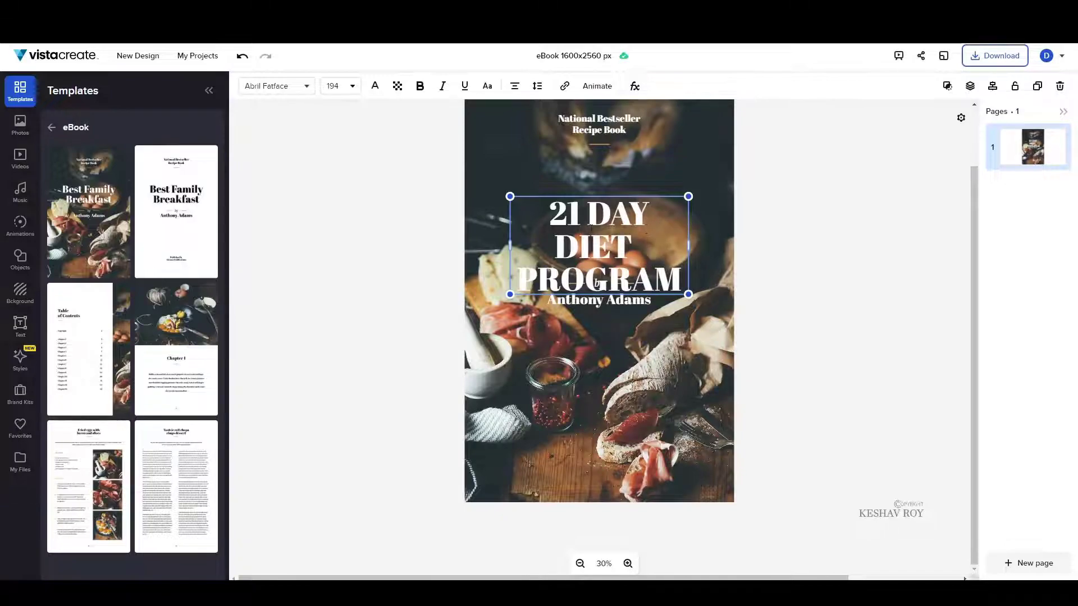
{"action": "left_click", "coordinate": [570, 359]}
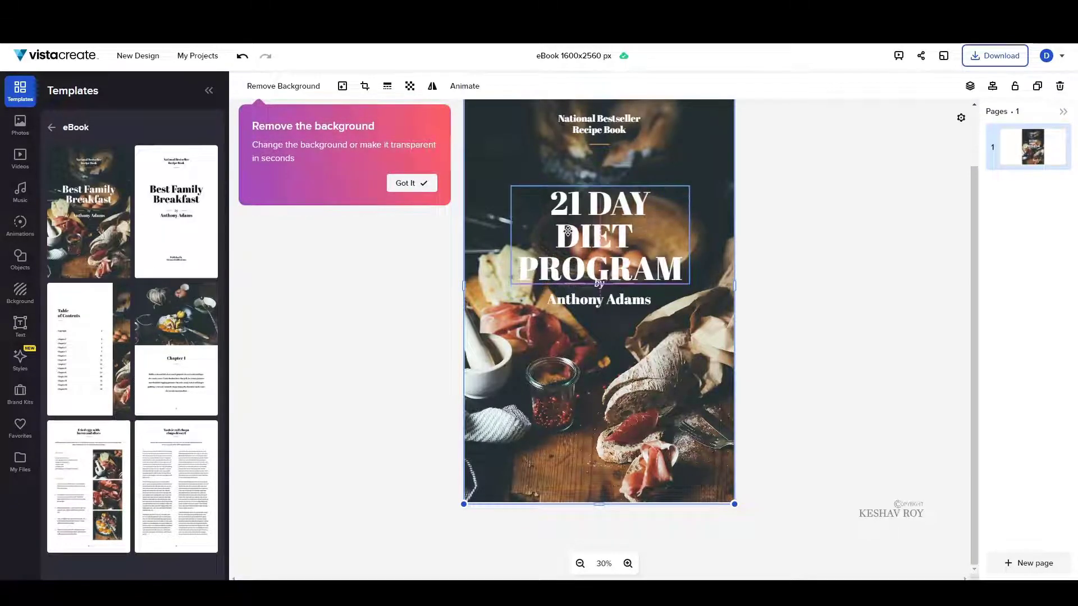
Replace the author's name on the cover with the placeholder "Author Name".
{"action": "double_click", "coordinate": [585, 300]}
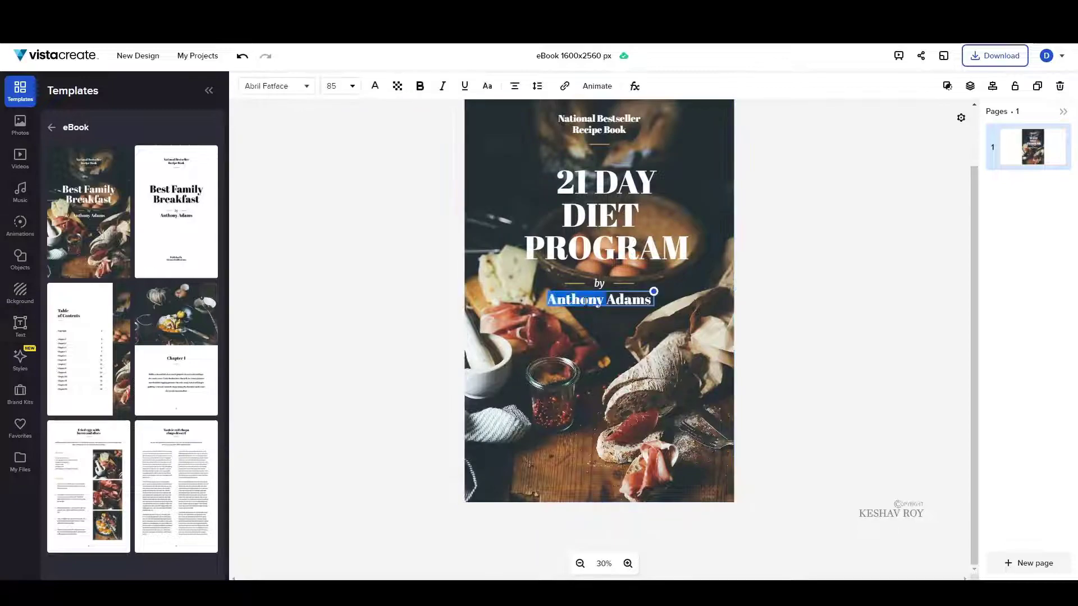
{"action": "left_click", "coordinate": [591, 300]}
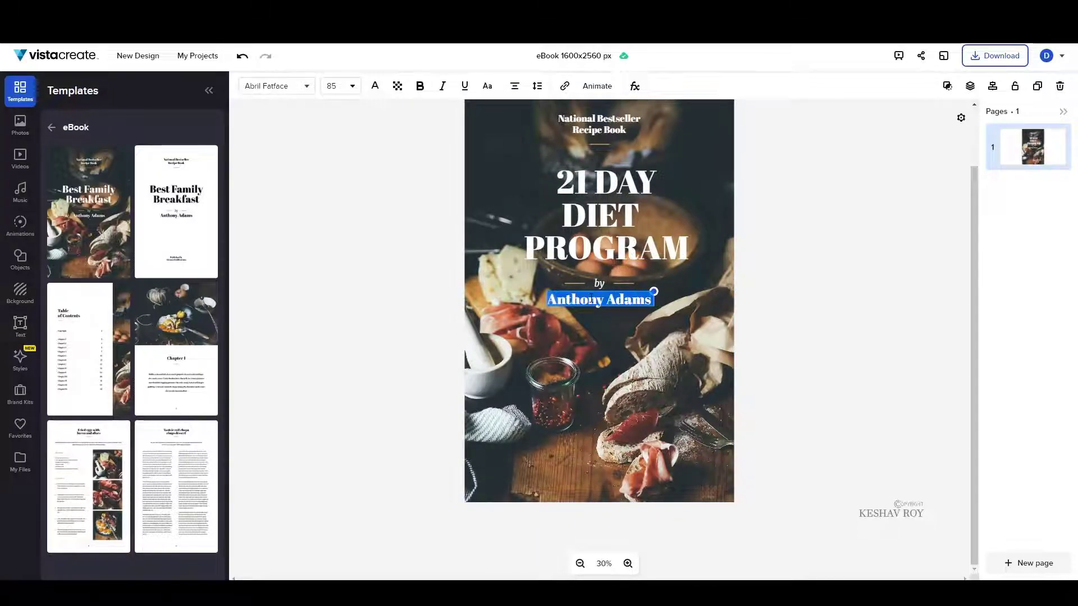
{"action": "key", "text": "BackSpace"}
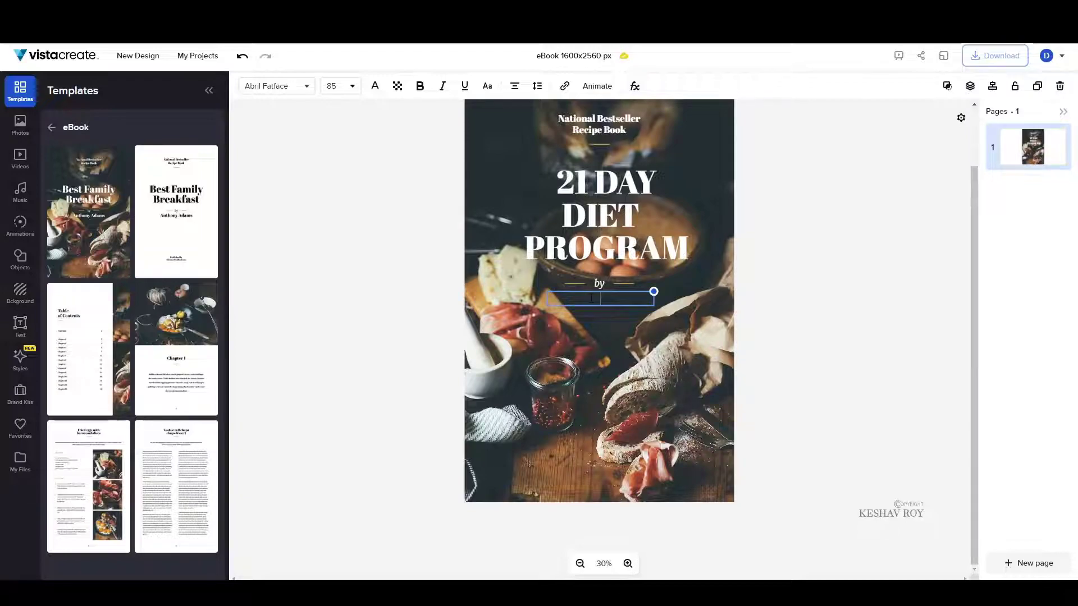
{"action": "type", "text": "Autoh"}
{"action": "key", "text": "BackSpace"}
{"action": "key", "text": "BackSpace"}
{"action": "type", "text": "hor"}
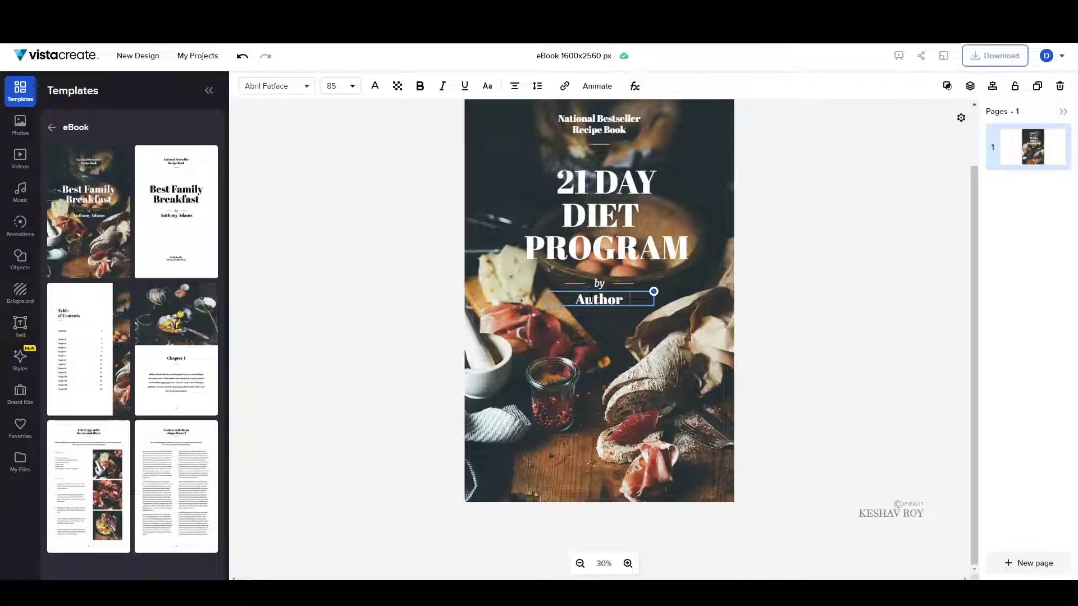
{"action": "type", "text": " Name"}
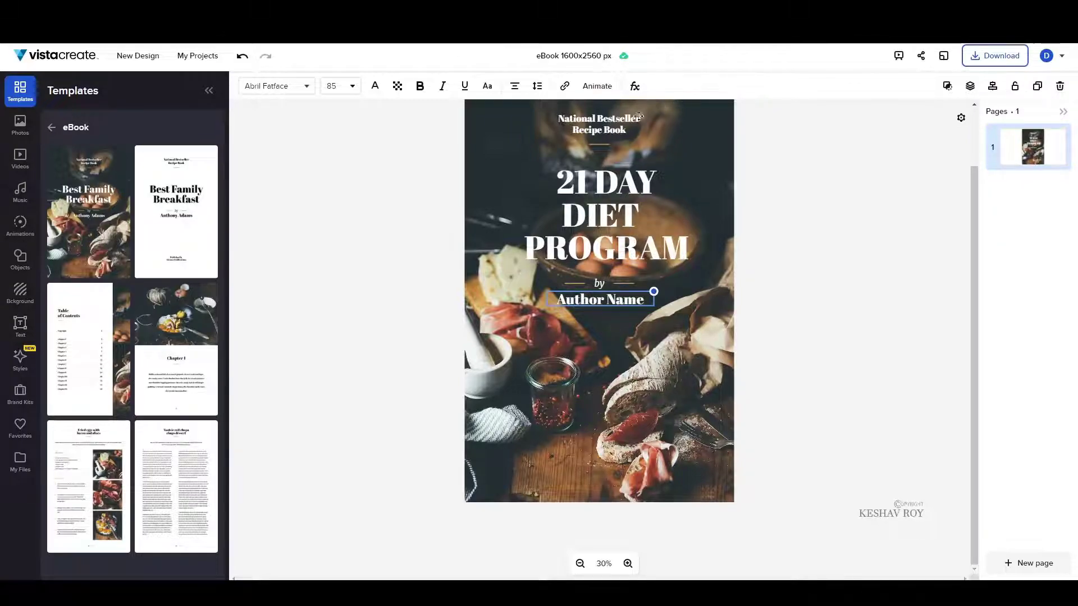
Delete the "National Bestseller" line from the cover's subtitle, keeping only "Recipe Book".
{"action": "left_click", "coordinate": [579, 133]}
{"action": "left_click_drag", "start_coordinate": [641, 134], "coordinate": [652, 138]}
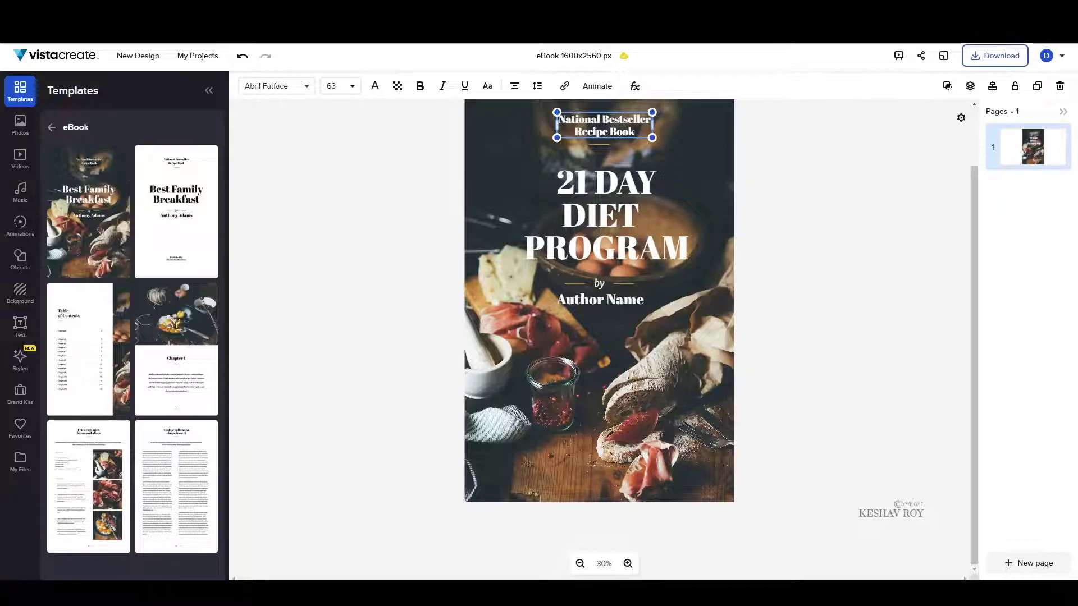
{"action": "left_click_drag", "start_coordinate": [557, 119], "coordinate": [651, 124]}
{"action": "key", "text": "BackSpace"}
{"action": "left_click", "coordinate": [659, 151]}
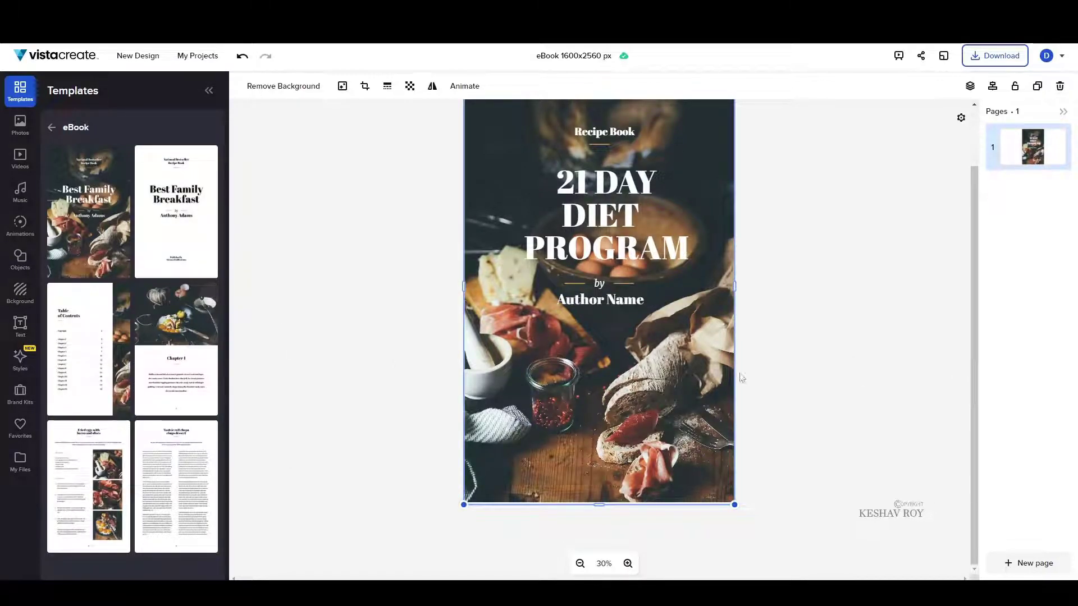
{"action": "key", "text": "Escape"}
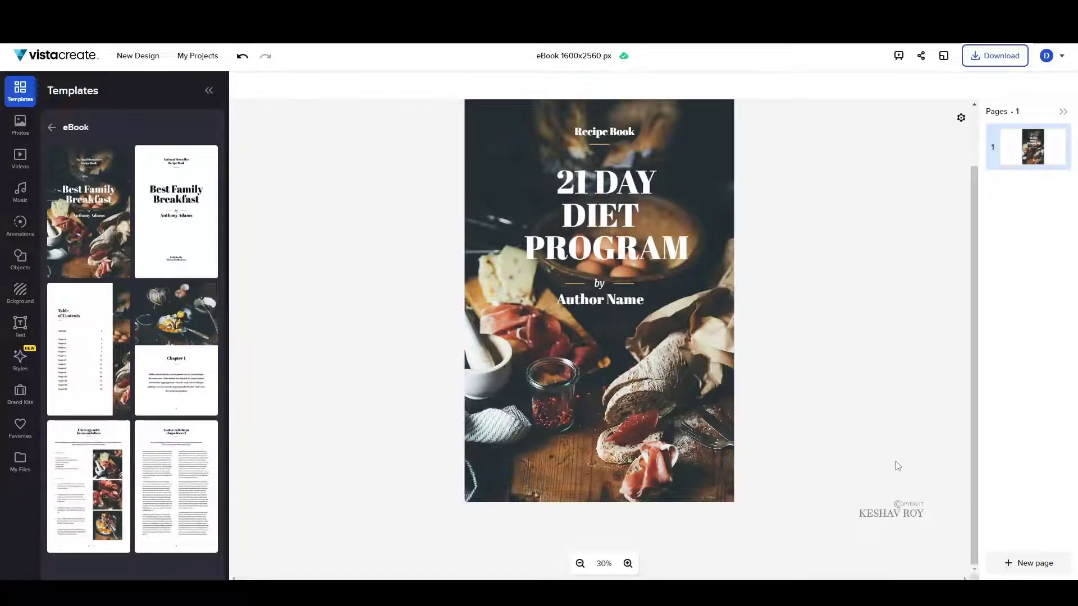
Add a second page and apply the template's white "Best Family Breakfast" title page layout to it.
{"action": "left_click", "coordinate": [1022, 561]}
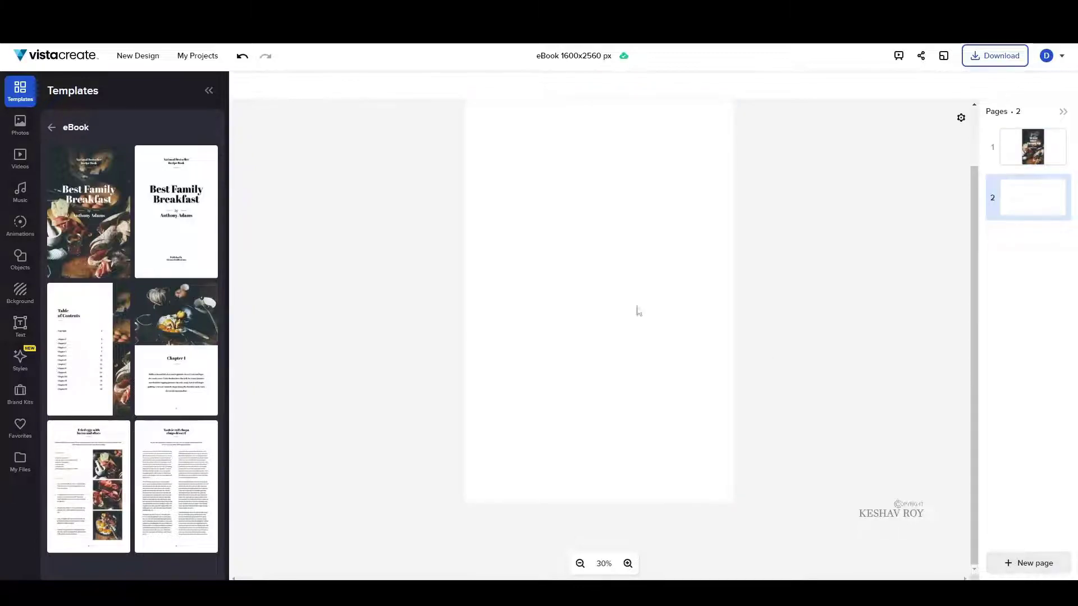
{"action": "left_click", "coordinate": [183, 226]}
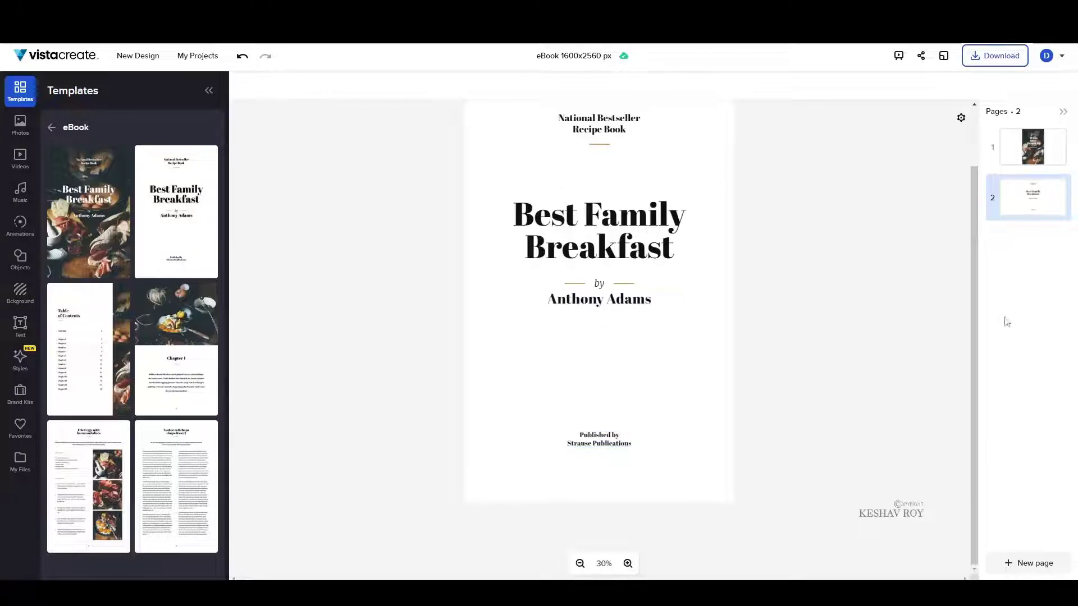
{"action": "left_click", "coordinate": [534, 245]}
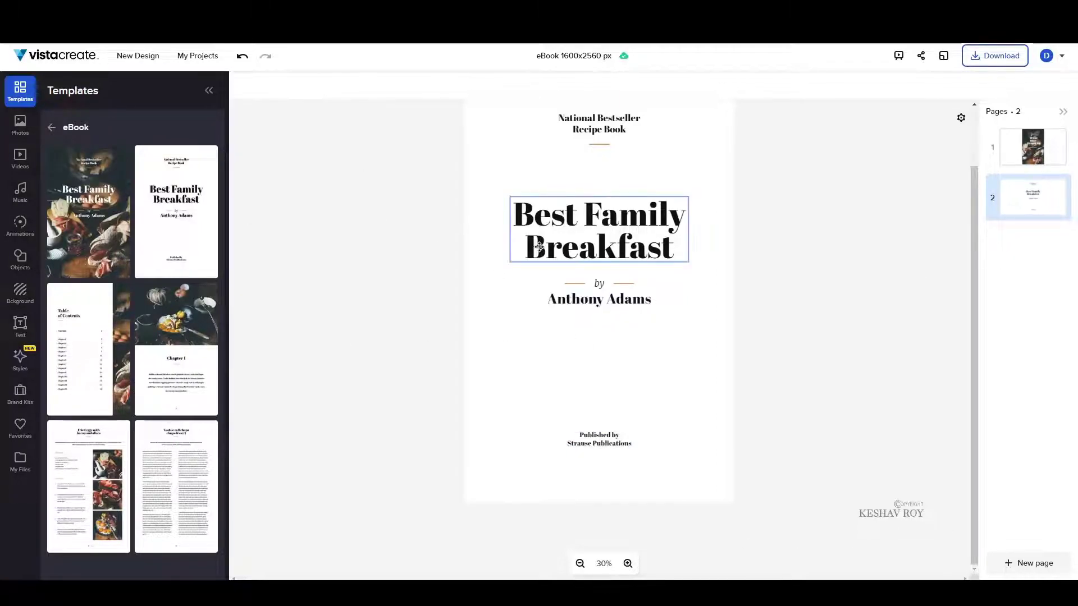
Copy the title "21 DAY DIET PROGRAM" from the cover and paste it over the title on page 2.
{"action": "left_click", "coordinate": [1045, 164]}
{"action": "left_click", "coordinate": [607, 203]}
{"action": "double_click", "coordinate": [607, 207]}
{"action": "key", "text": "ctrl+c"}
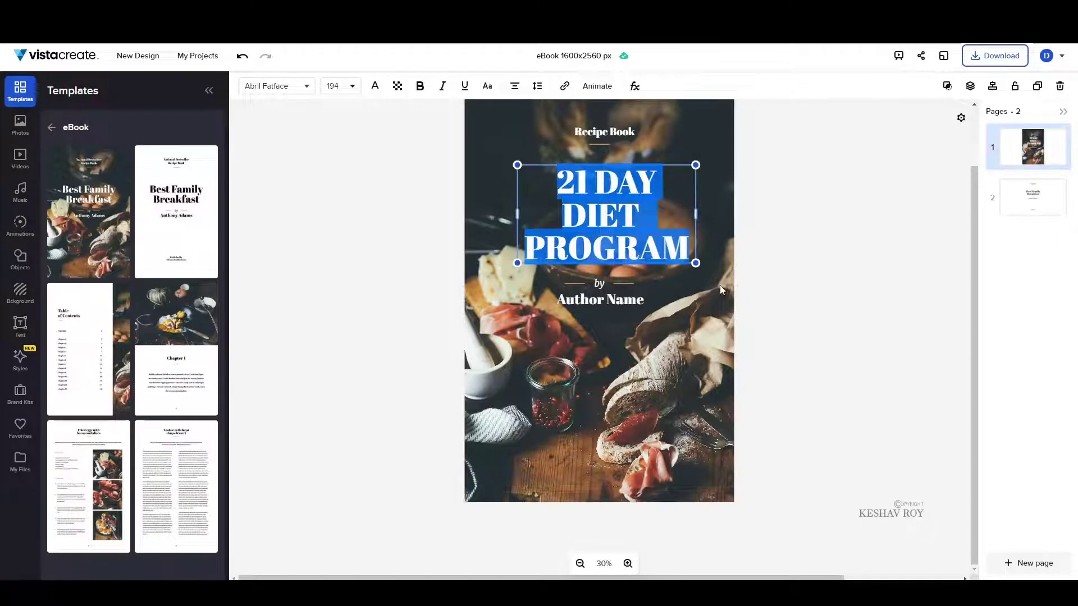
{"action": "left_click", "coordinate": [1010, 197]}
{"action": "left_click", "coordinate": [550, 241]}
{"action": "double_click", "coordinate": [559, 241]}
{"action": "key", "text": "ctrl+a"}
{"action": "key", "text": "ctrl+v"}
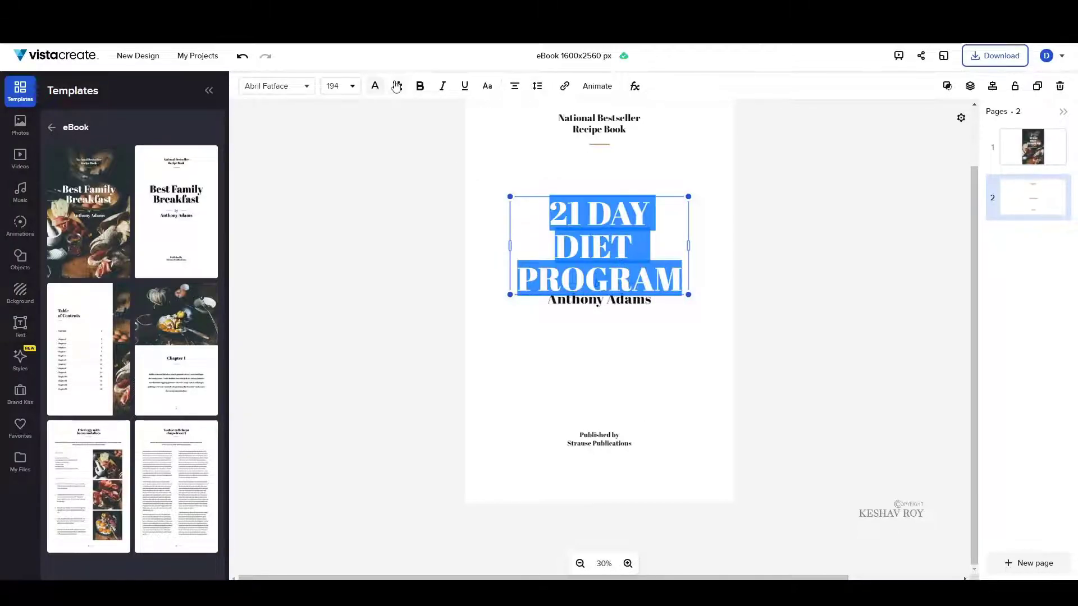
Set the text colour of the page 2 title to black and move the title up off the byline.
{"action": "left_click", "coordinate": [487, 86]}
{"action": "left_click", "coordinate": [376, 89]}
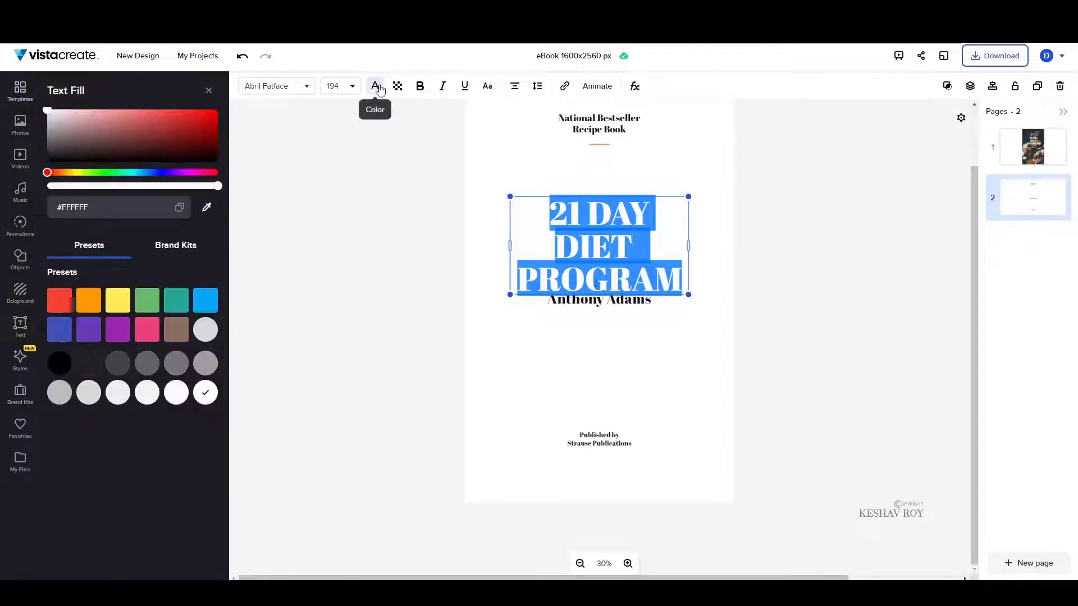
{"action": "left_click", "coordinate": [537, 348]}
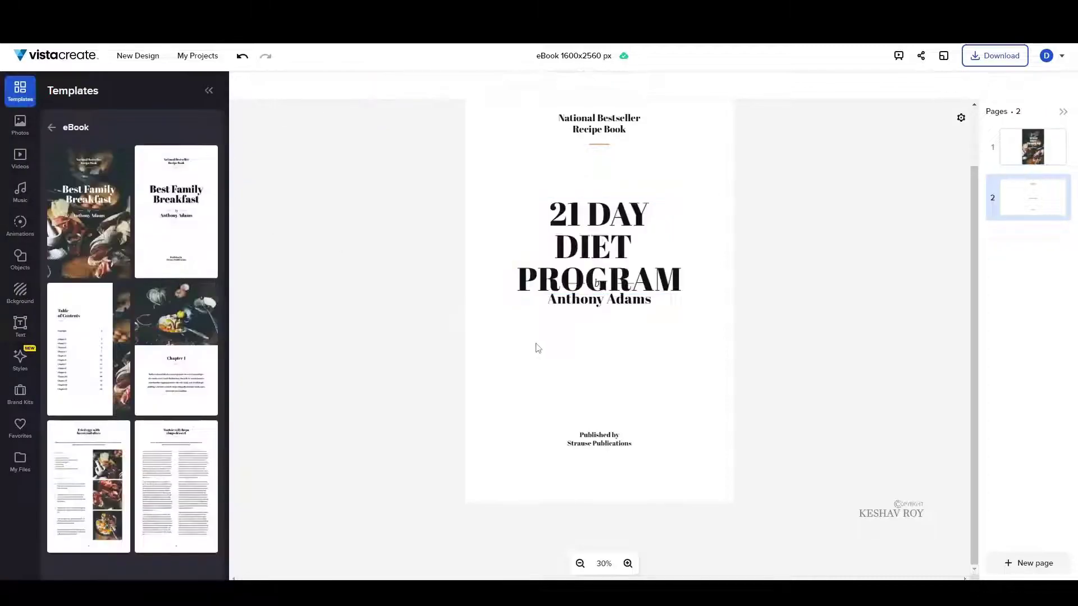
{"action": "left_click_drag", "start_coordinate": [591, 268], "coordinate": [592, 252]}
{"action": "double_click", "coordinate": [575, 299]}
{"action": "left_click", "coordinate": [617, 323]}
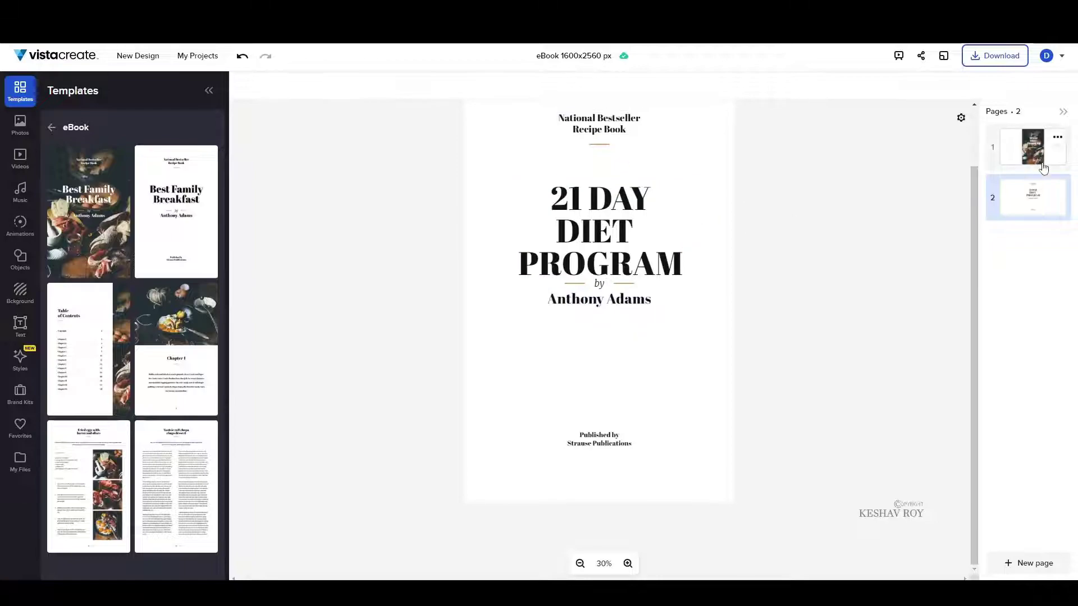
Add a third page and apply the template's "Table of Contents" layout to it.
{"action": "left_click", "coordinate": [1053, 573]}
{"action": "left_click", "coordinate": [91, 378]}
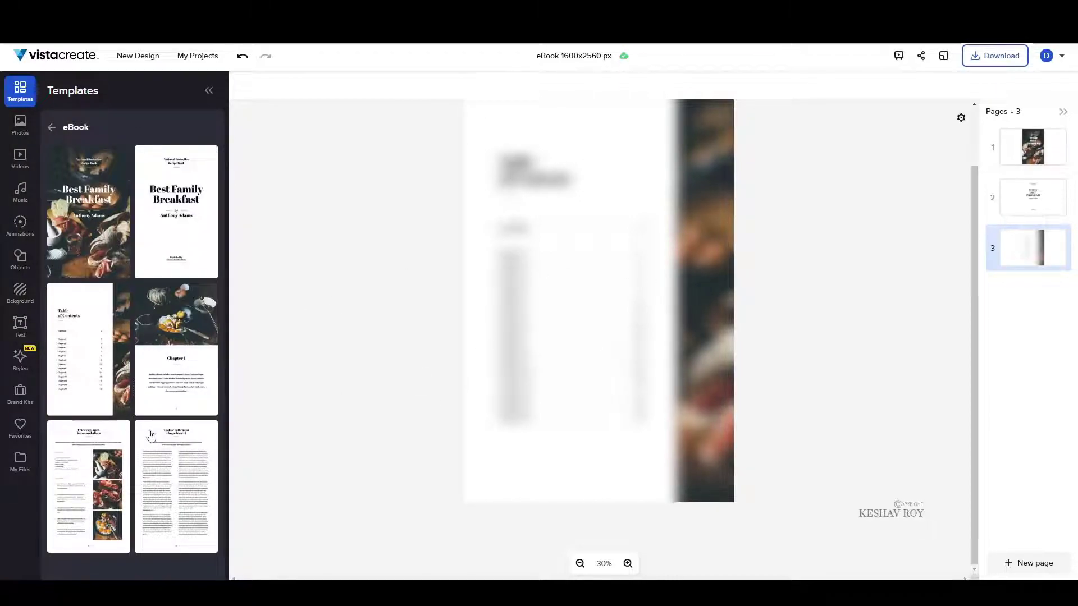
{"action": "left_click", "coordinate": [525, 372]}
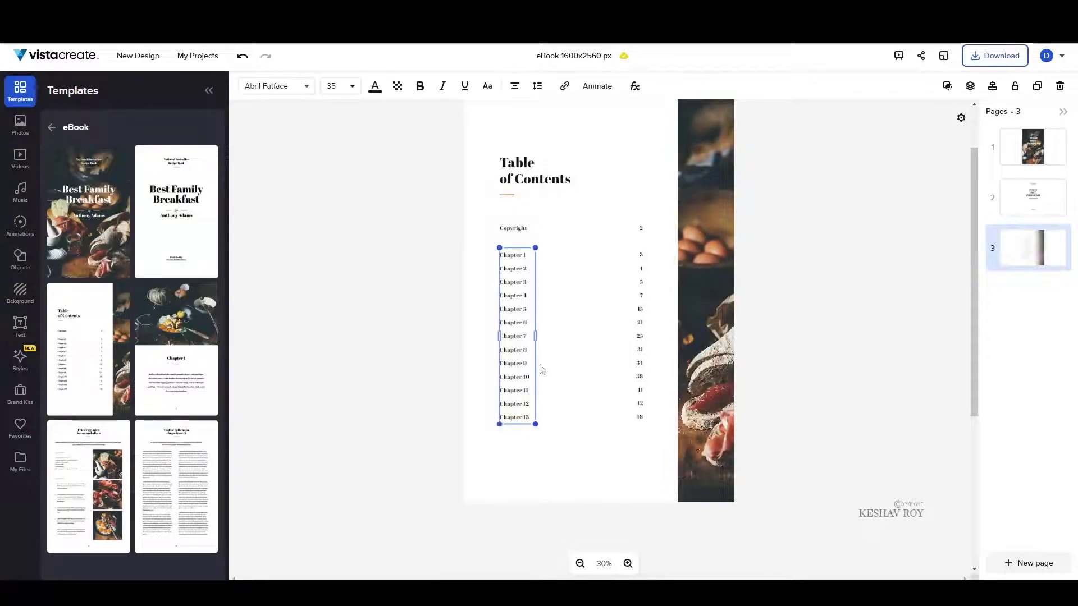
{"action": "left_click", "coordinate": [559, 266]}
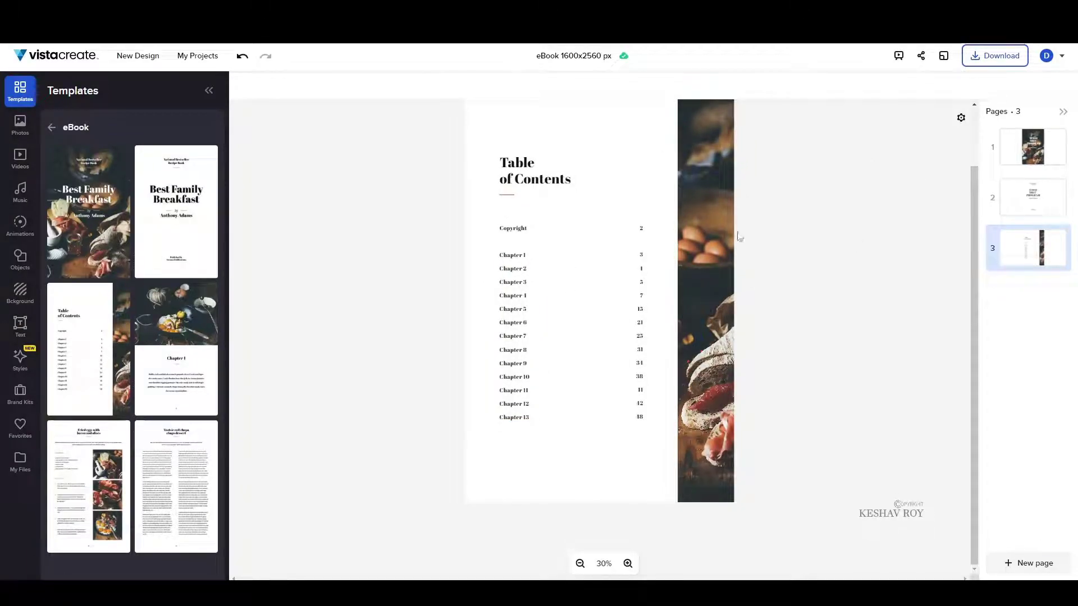
Add a fourth page with the template's "Chapter 1" layout and change its heading to "Recipe 1".
{"action": "left_click", "coordinate": [1027, 563]}
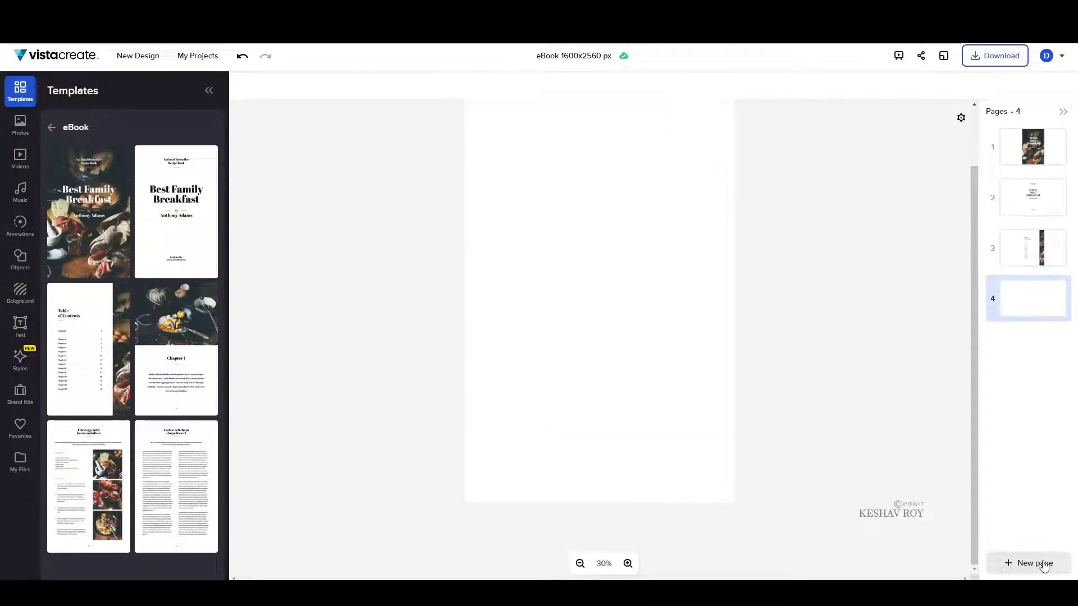
{"action": "left_click", "coordinate": [160, 385]}
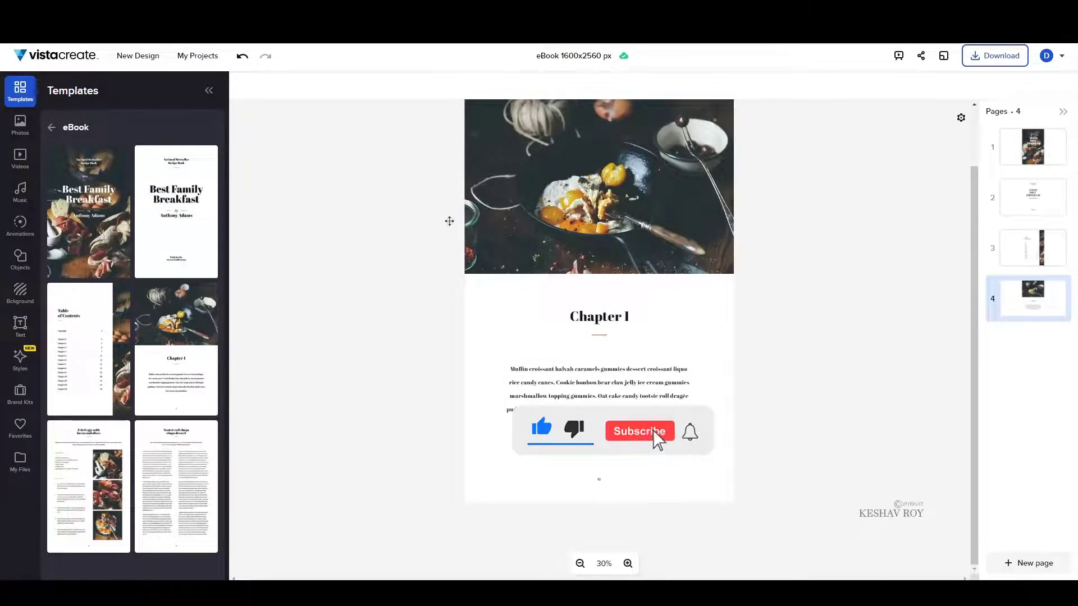
{"action": "double_click", "coordinate": [597, 316]}
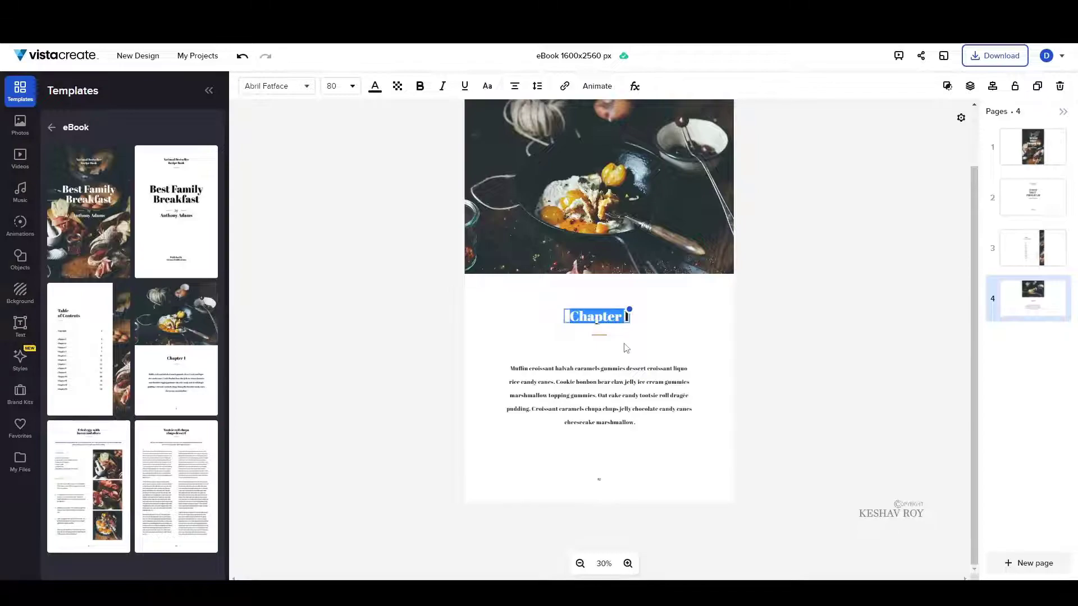
{"action": "type", "text": "Recipi"}
{"action": "key", "text": "BackSpace"}
{"action": "type", "text": "e I"}
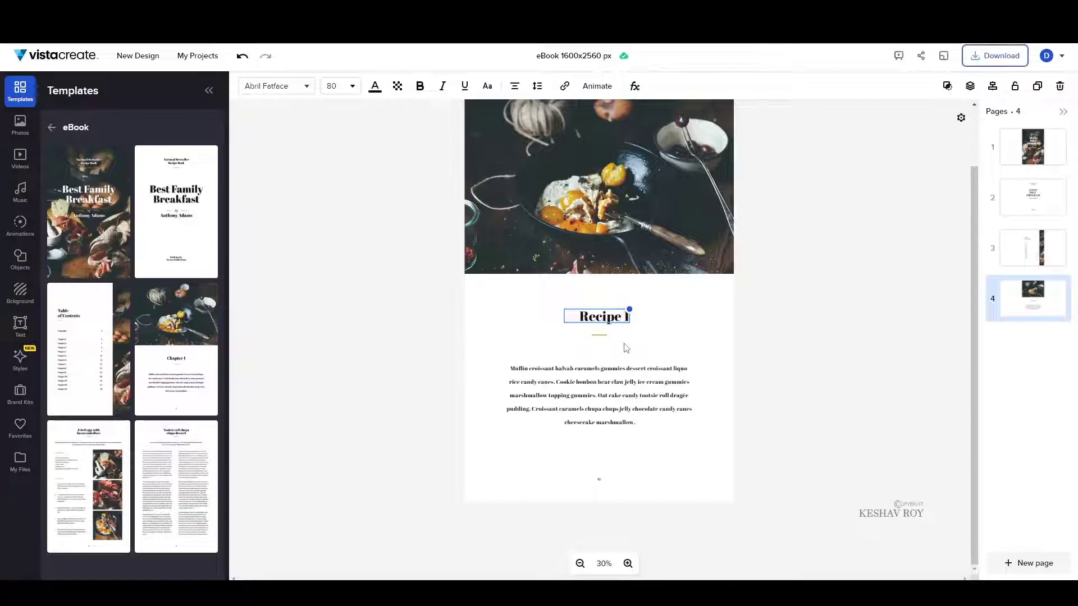
{"action": "left_click", "coordinate": [633, 382]}
{"action": "double_click", "coordinate": [638, 410]}
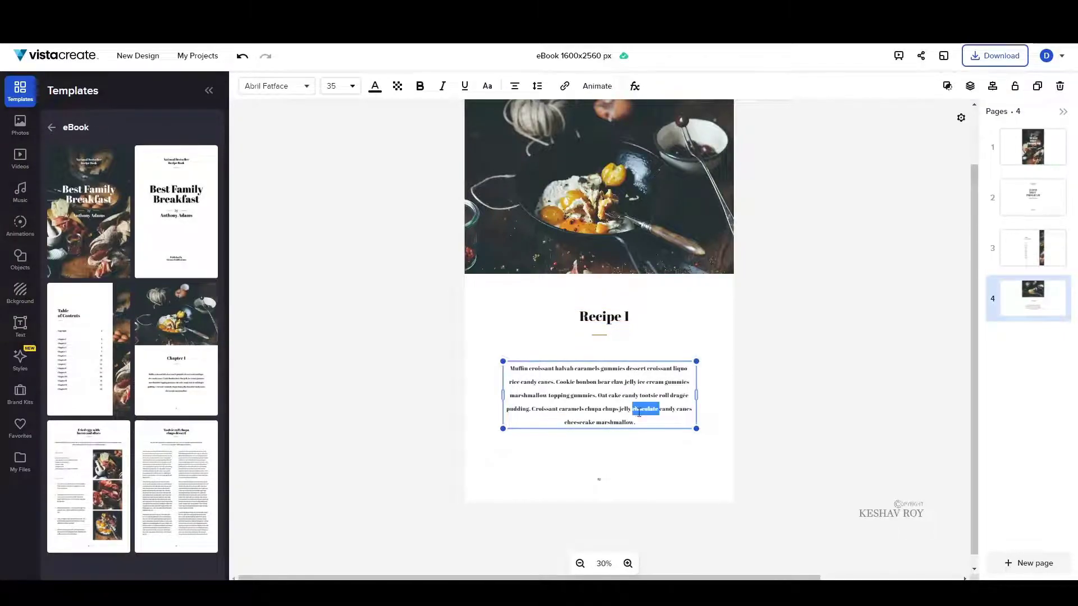
{"action": "left_click", "coordinate": [651, 424]}
Add two more pages, applying the "Fried eggs with bacon and olives" layout to page 5 and "Tootsie roll chupa chups dessert" to page 6.
{"action": "left_click", "coordinate": [1049, 562]}
{"action": "left_click", "coordinate": [1043, 563]}
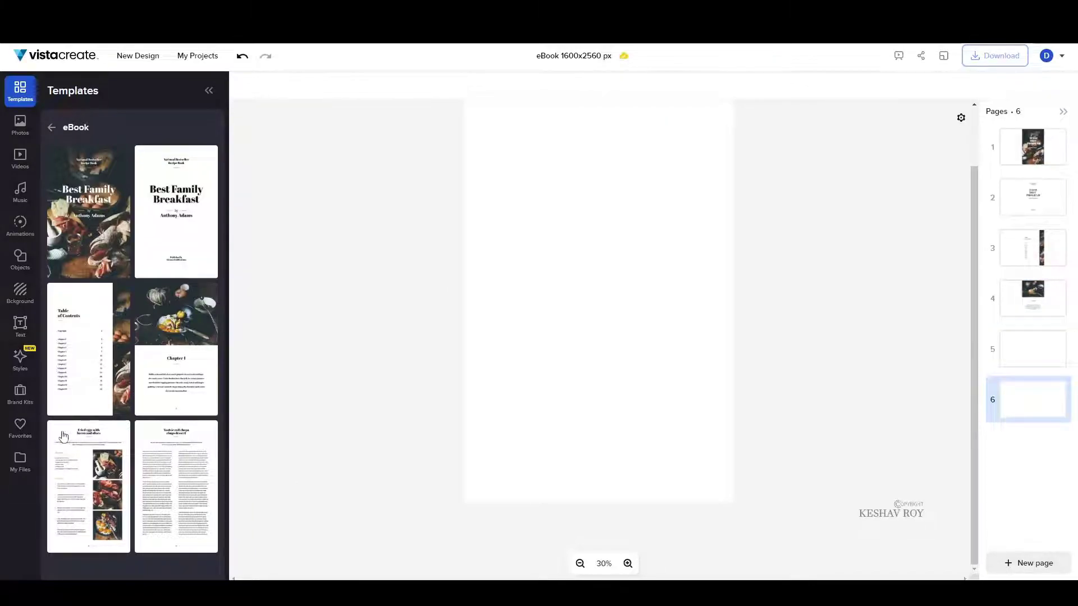
{"action": "left_click", "coordinate": [189, 474]}
{"action": "left_click", "coordinate": [1030, 355]}
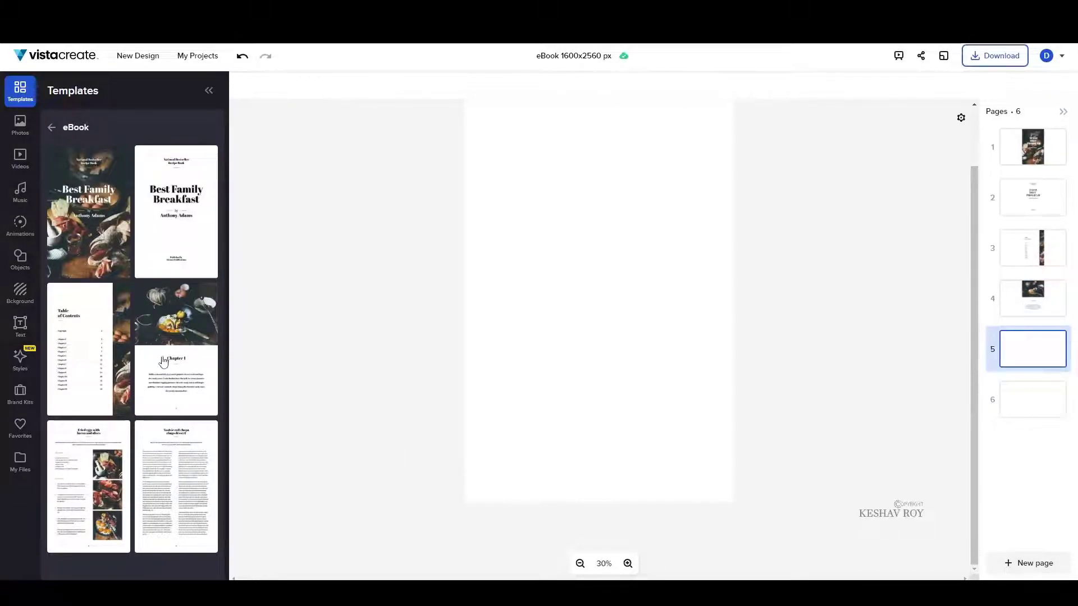
{"action": "left_click", "coordinate": [86, 484]}
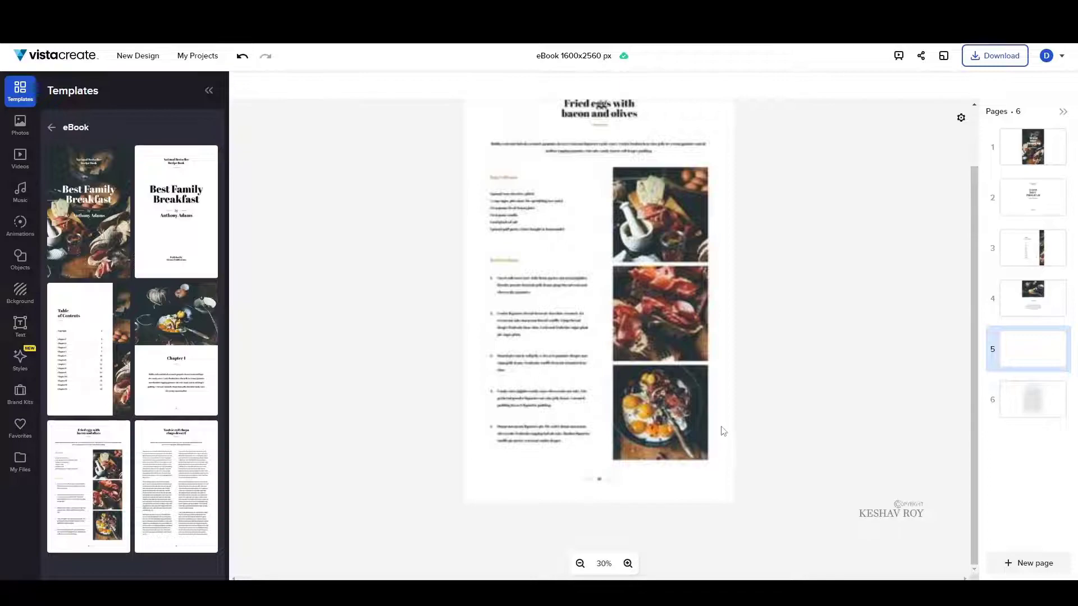
Add a seventh page and apply the "Tootsie roll chupa chups dessert" layout to it.
{"action": "left_click", "coordinate": [1037, 564]}
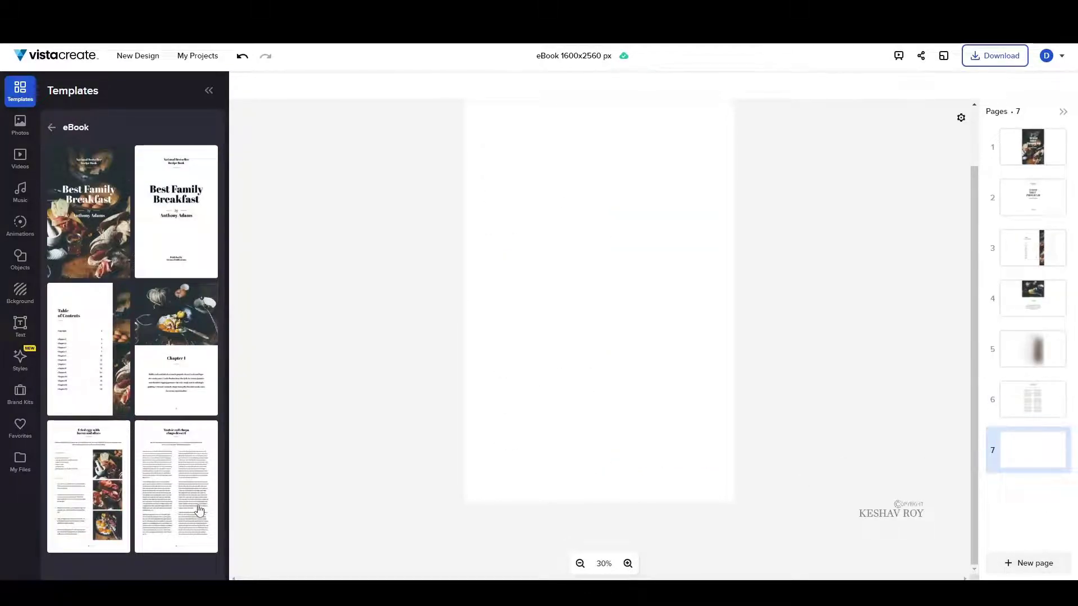
{"action": "left_click", "coordinate": [198, 510]}
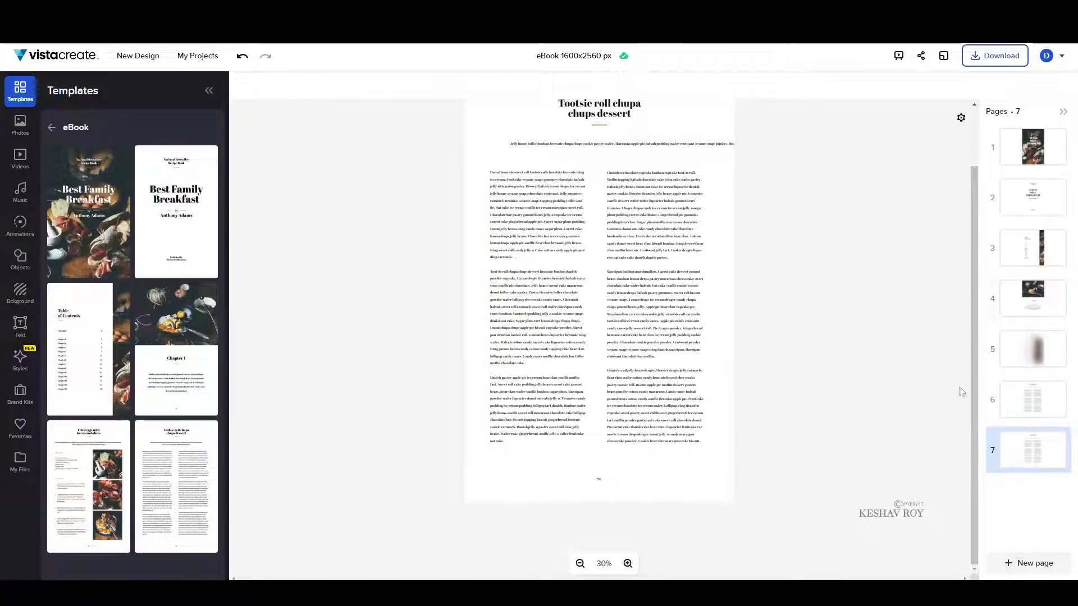
Review the eBook's cover, page 6 and page 7 in the editor.
{"action": "left_click", "coordinate": [1033, 147]}
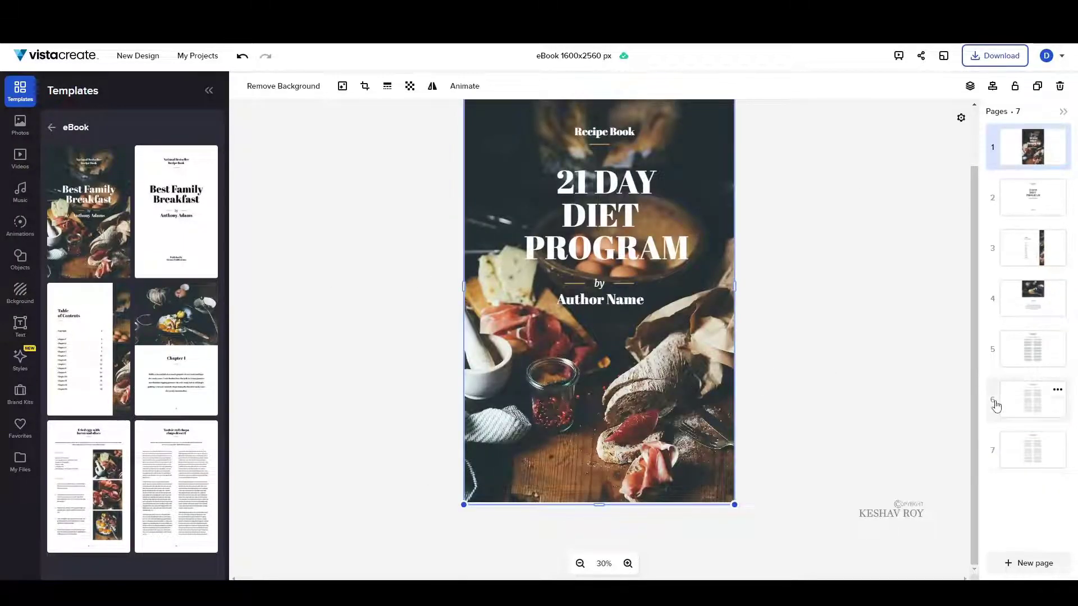
{"action": "left_click", "coordinate": [995, 405]}
{"action": "left_click", "coordinate": [1005, 452]}
{"action": "left_click", "coordinate": [621, 285]}
{"action": "left_click", "coordinate": [545, 300]}
{"action": "left_click", "coordinate": [746, 284]}
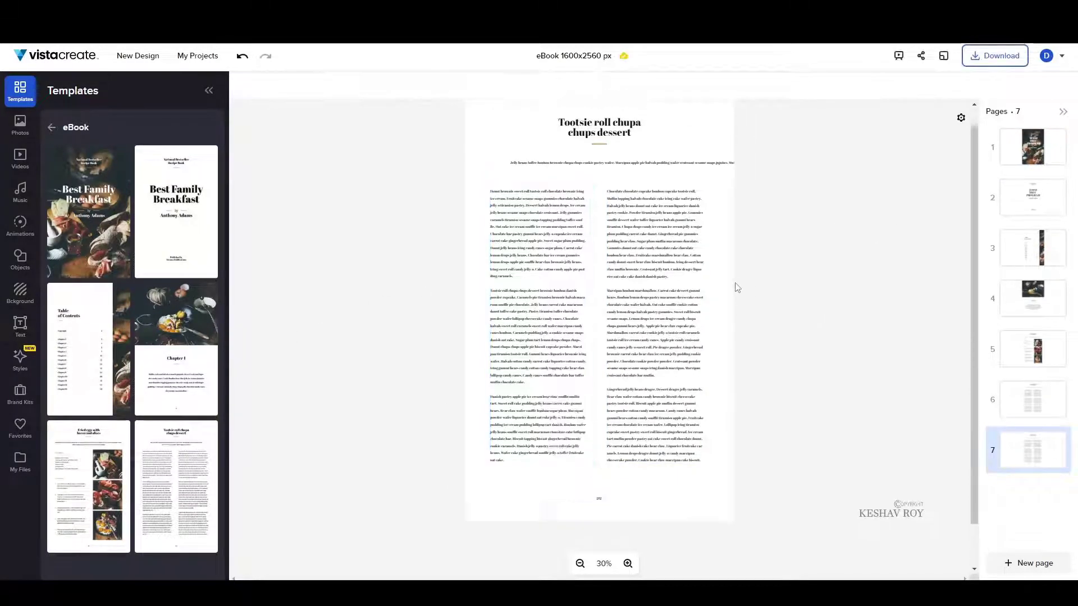
Download all pages of the eBook in the PDF Standard format.
{"action": "left_click", "coordinate": [1004, 66]}
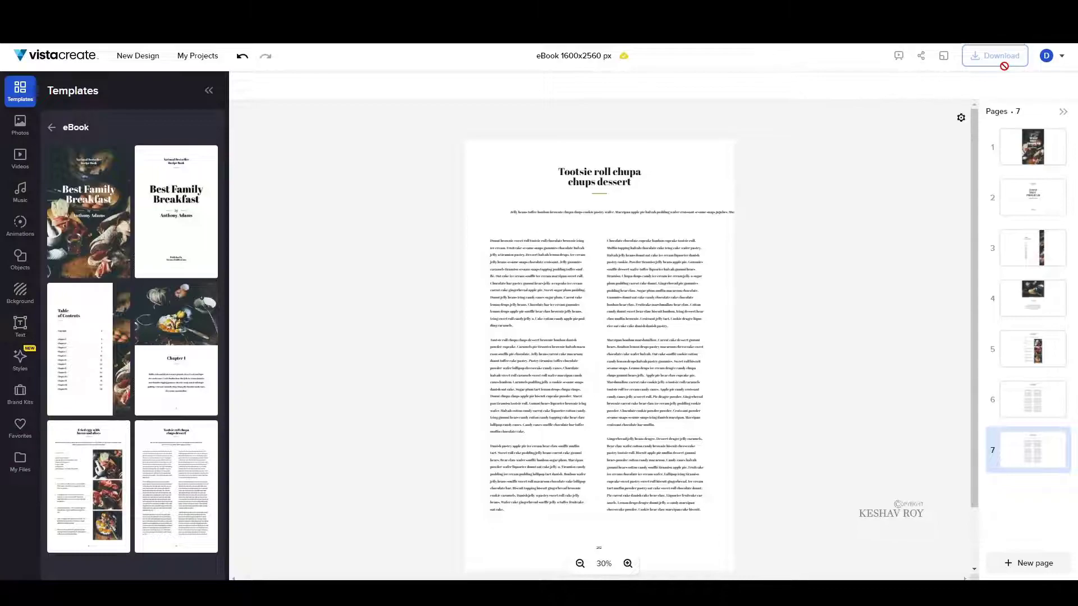
{"action": "left_click", "coordinate": [1005, 64]}
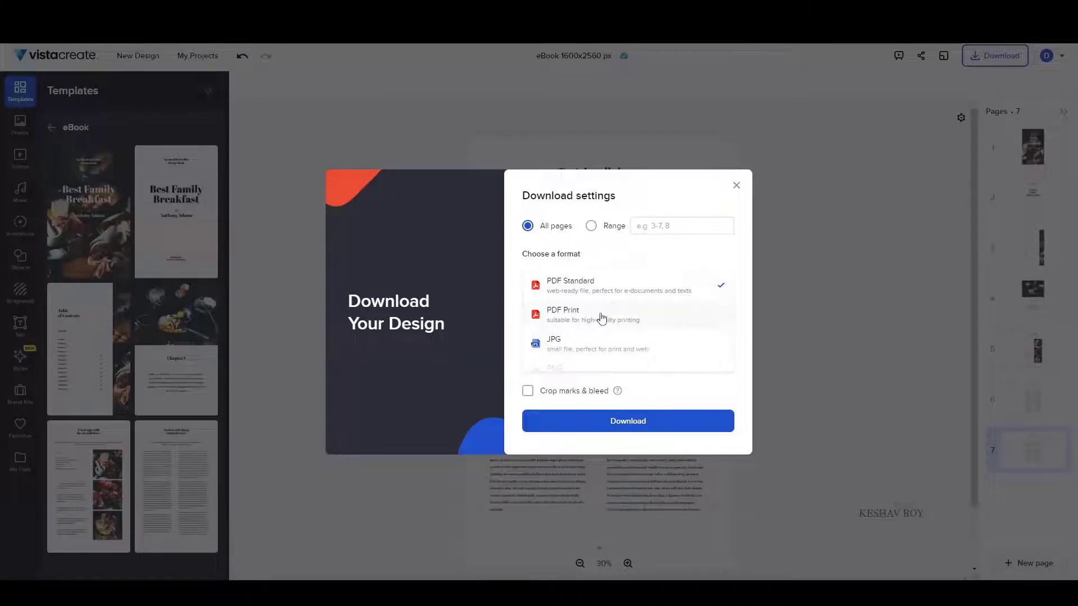
{"action": "scroll", "coordinate": [617, 354], "scroll_direction": "down", "scroll_amount": 3}
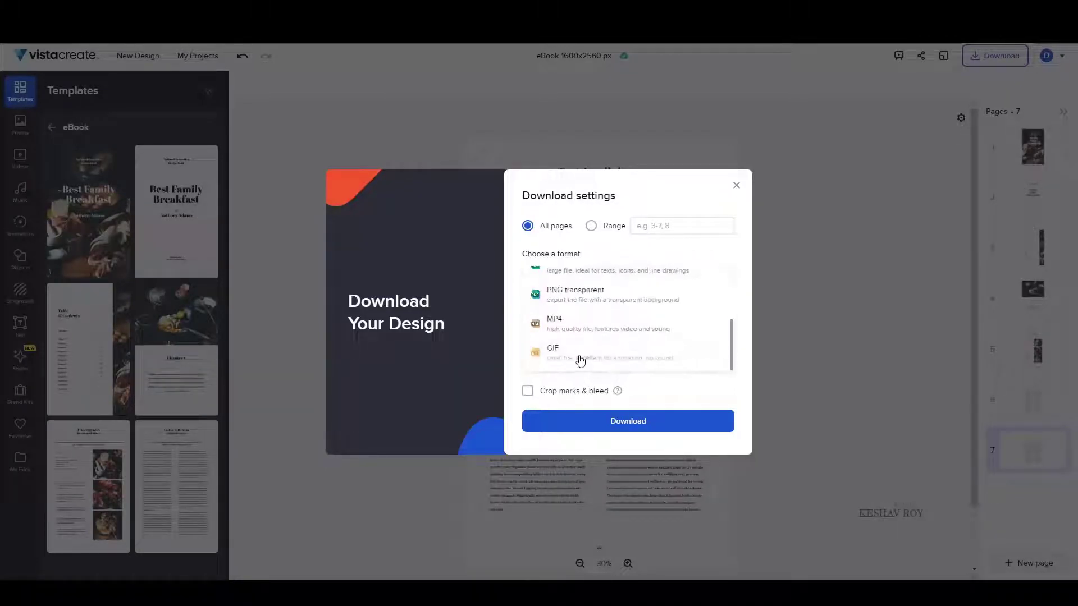
{"action": "left_click", "coordinate": [571, 423]}
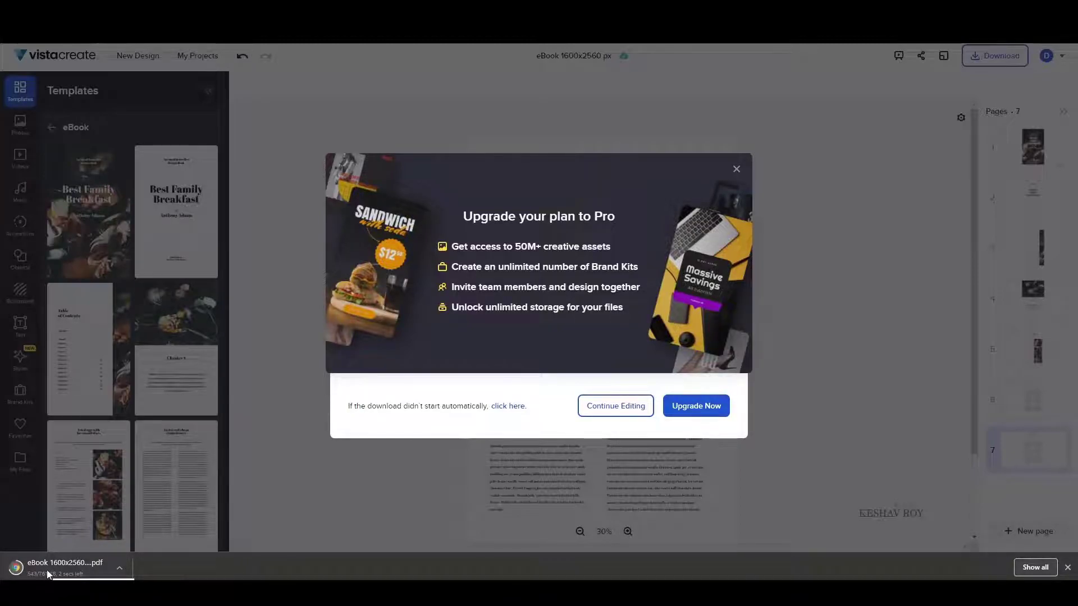
Open the downloaded eBook PDF, zoom out to 25% and look through its pages, returning to the cover.
{"action": "left_click_drag", "start_coordinate": [41, 569], "coordinate": [295, 113]}
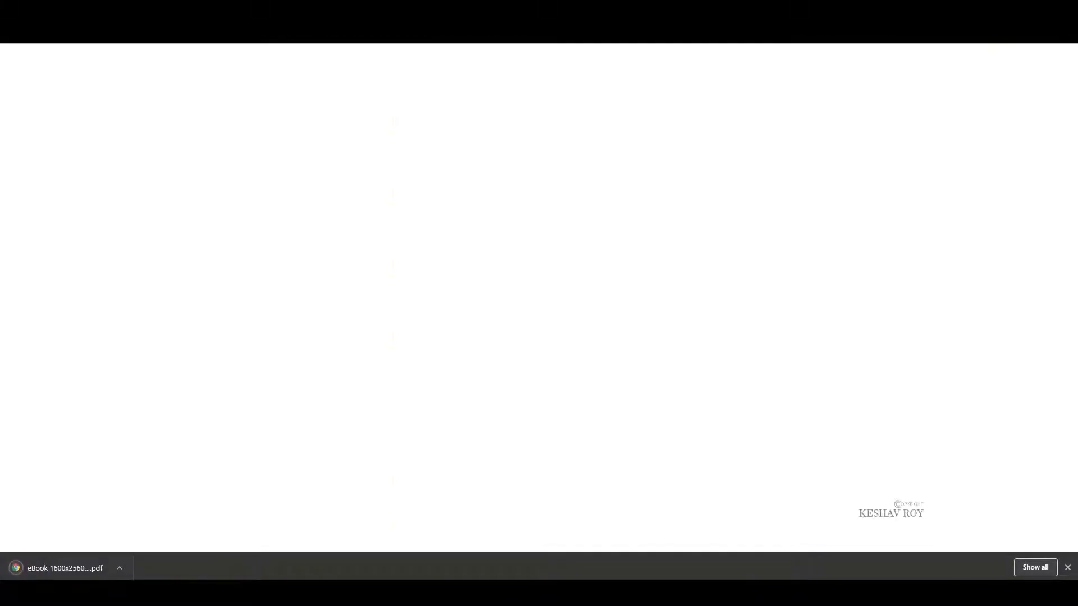
{"action": "scroll", "coordinate": [348, 307], "scroll_direction": "down", "scroll_amount": 10}
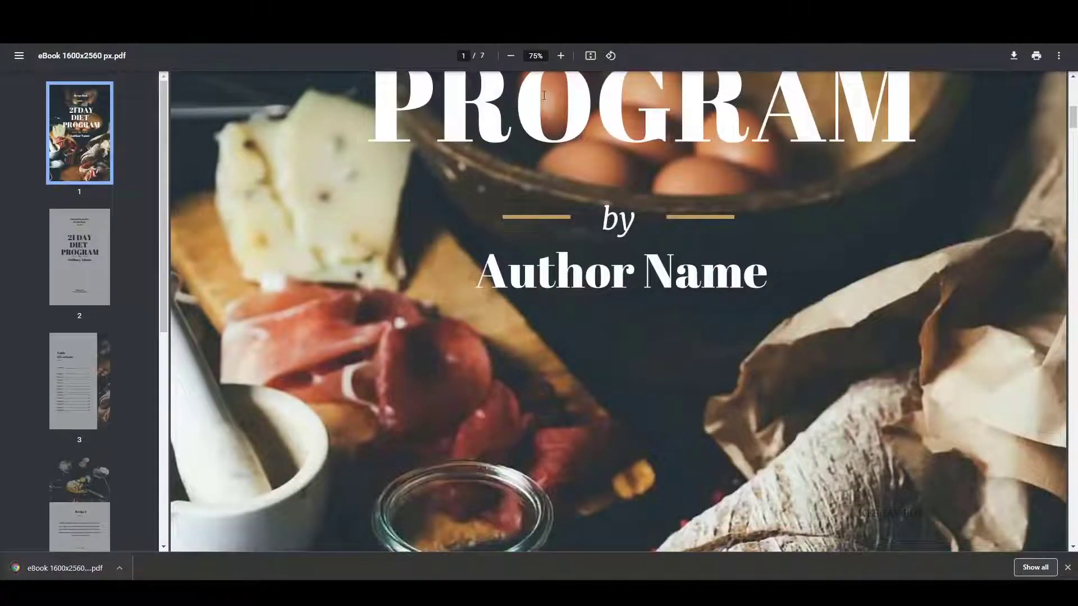
{"action": "left_click", "coordinate": [510, 55]}
{"action": "left_click", "coordinate": [511, 56]}
{"action": "left_click", "coordinate": [511, 55]}
{"action": "left_click", "coordinate": [510, 56]}
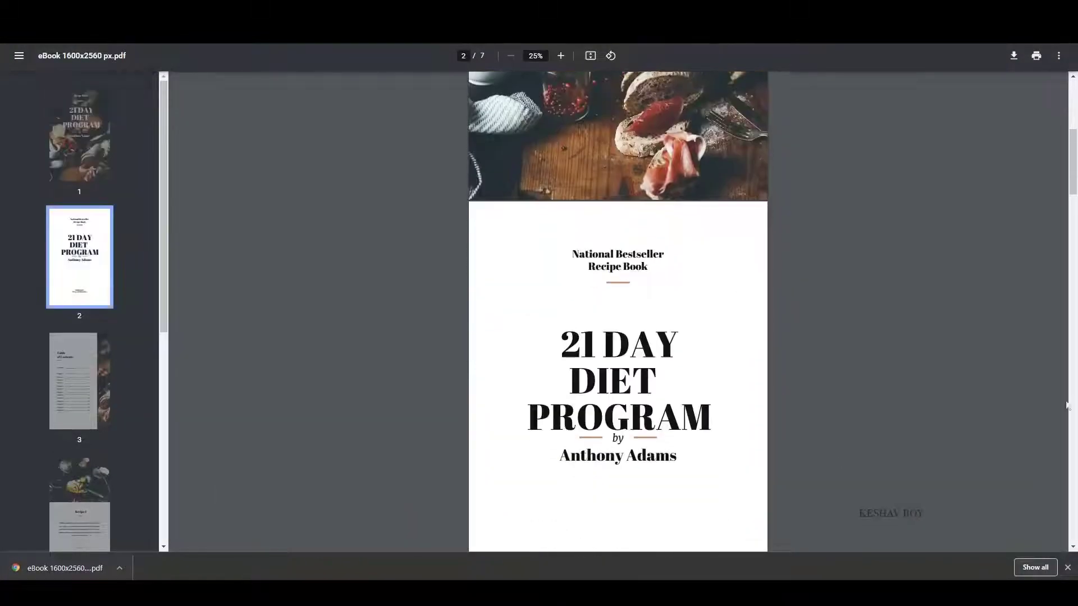
{"action": "left_click_drag", "start_coordinate": [1074, 158], "coordinate": [1076, 331]}
{"action": "scroll", "coordinate": [53, 190], "scroll_direction": "up", "scroll_amount": 7}
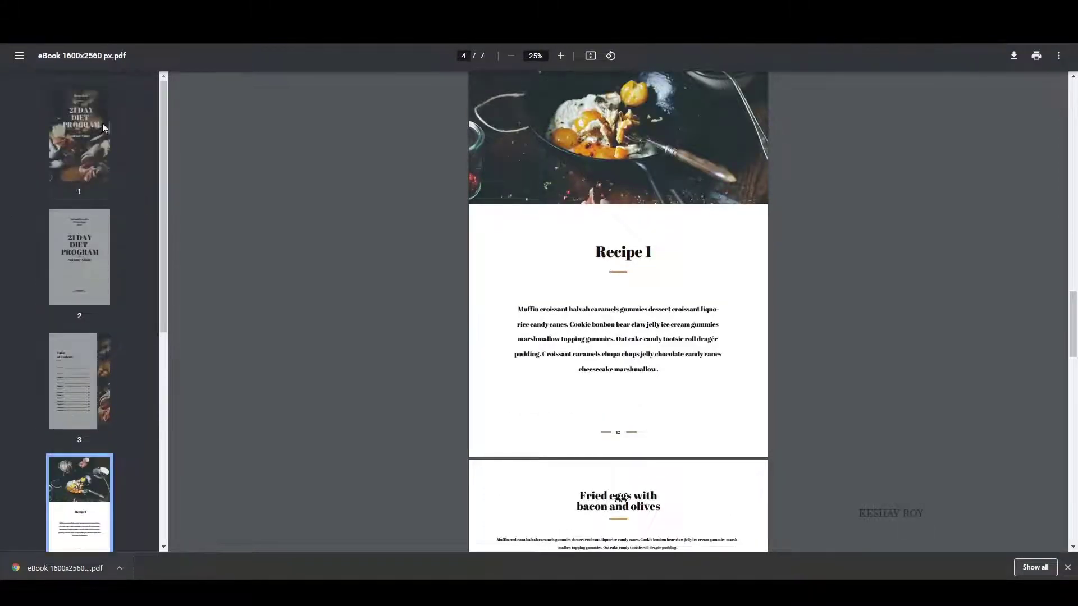
{"action": "left_click", "coordinate": [76, 140]}
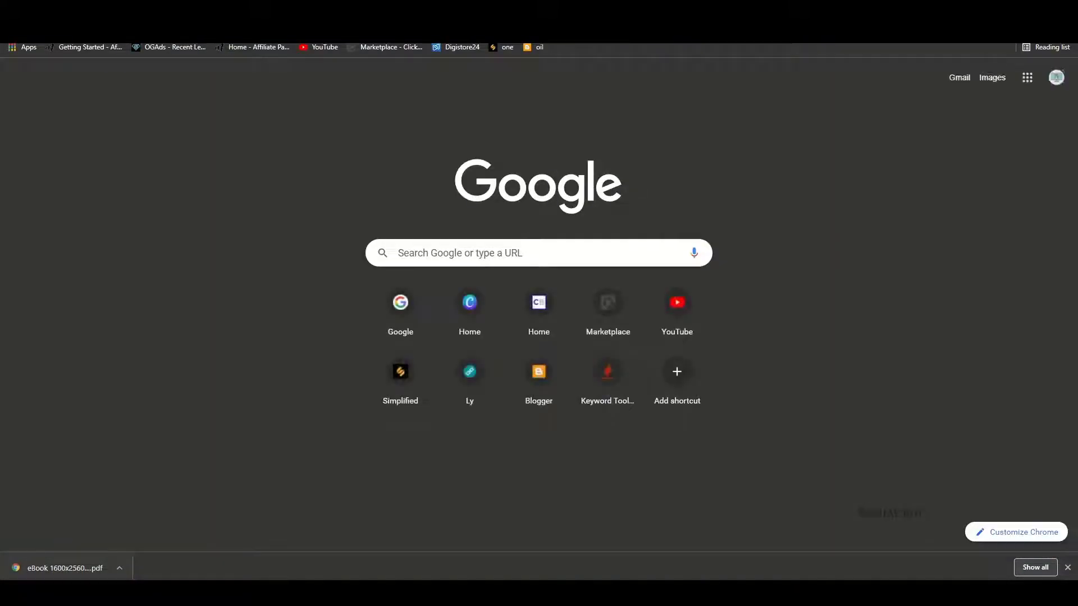
Search Google for "slideshare", open the SlideShare website, look over its home page and dismiss the browser's download bar.
{"action": "type", "text": "slideshare"}
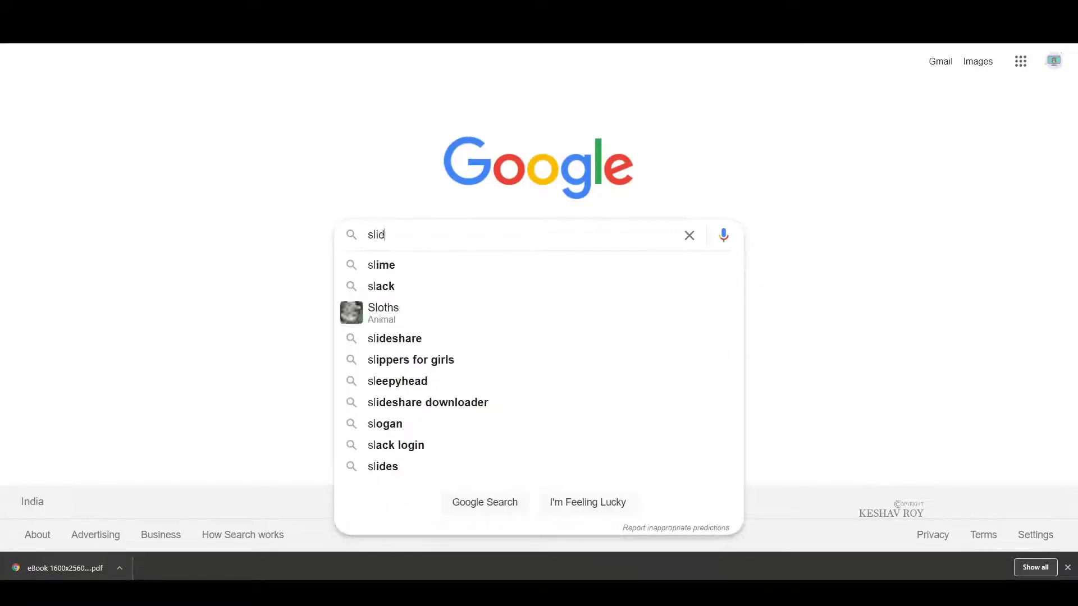
{"action": "key", "text": "Return"}
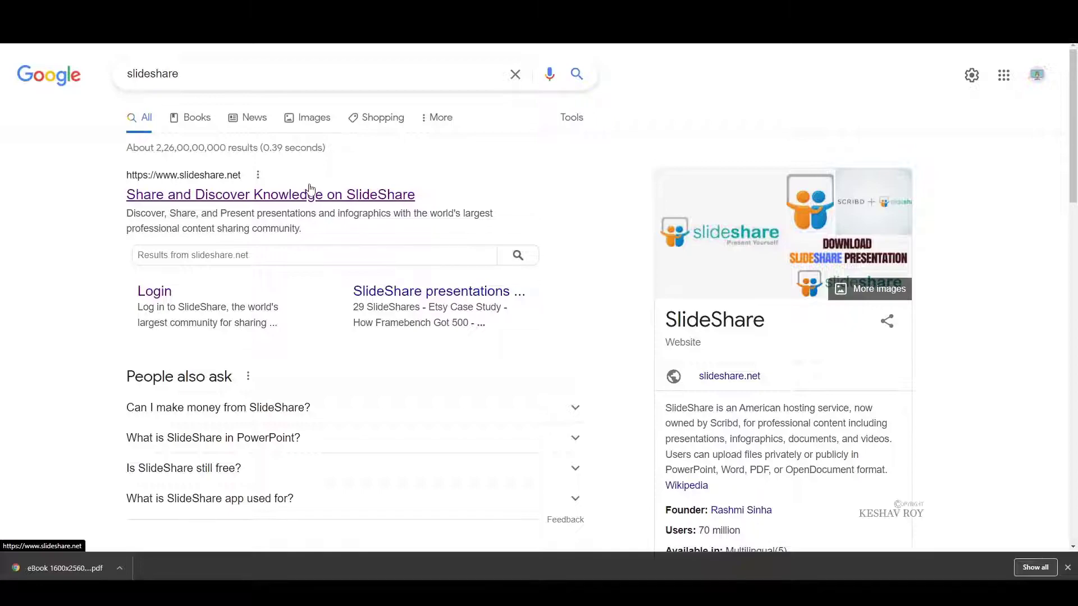
{"action": "left_click", "coordinate": [310, 189]}
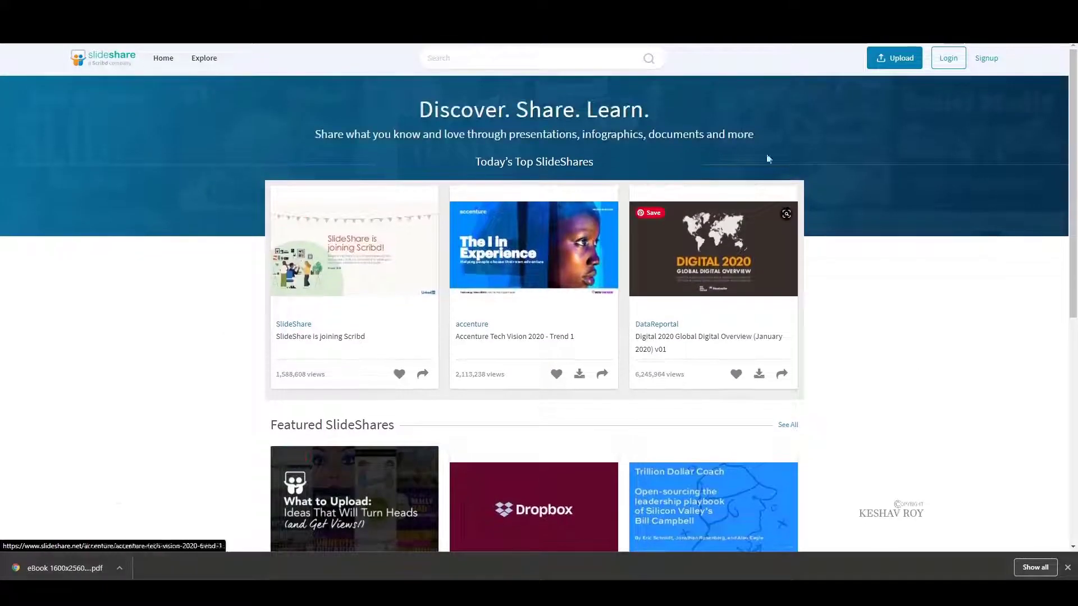
{"action": "scroll", "coordinate": [1028, 228], "scroll_direction": "down", "scroll_amount": 8}
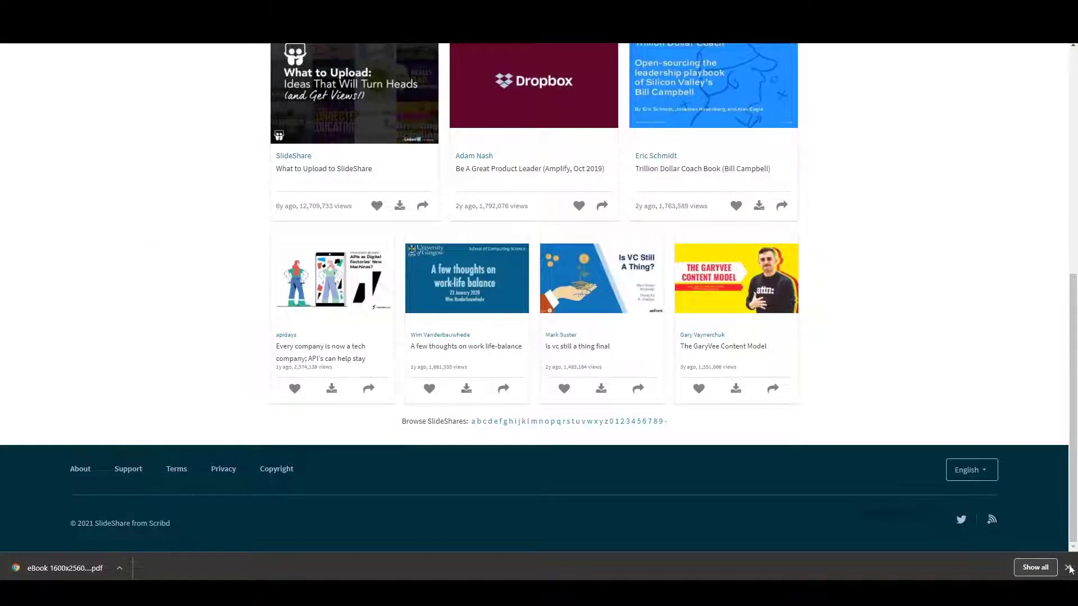
{"action": "left_click", "coordinate": [1068, 568]}
{"action": "scroll", "coordinate": [954, 168], "scroll_direction": "up", "scroll_amount": 8}
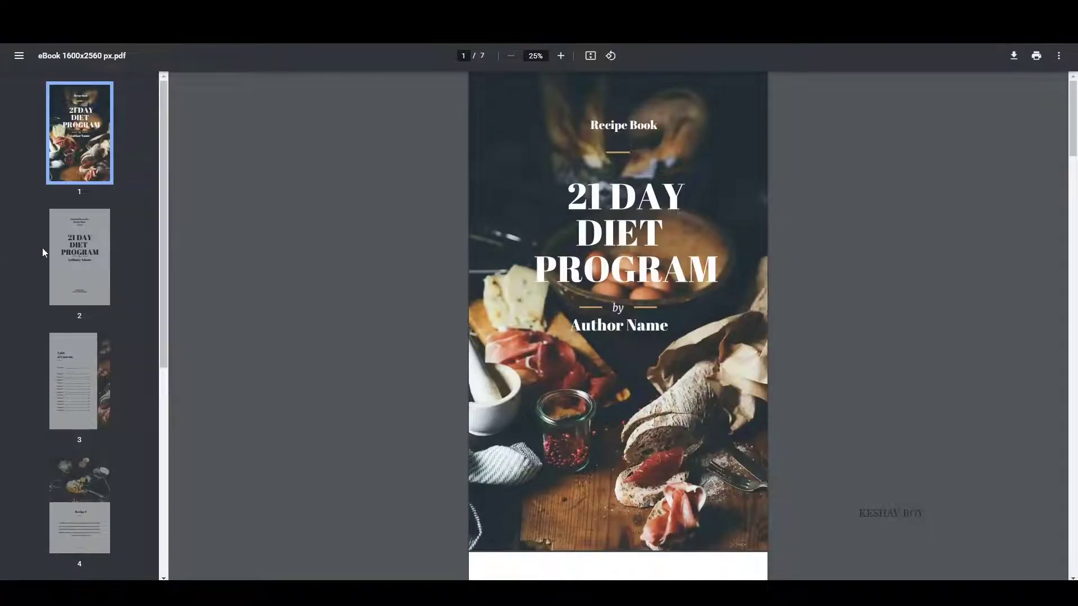
Look through the eBook PDF from page 2 to the "Recipe 1" page, checking the SlideShare home page in between.
{"action": "left_click", "coordinate": [58, 252]}
{"action": "scroll", "coordinate": [153, 322], "scroll_direction": "down", "scroll_amount": 5}
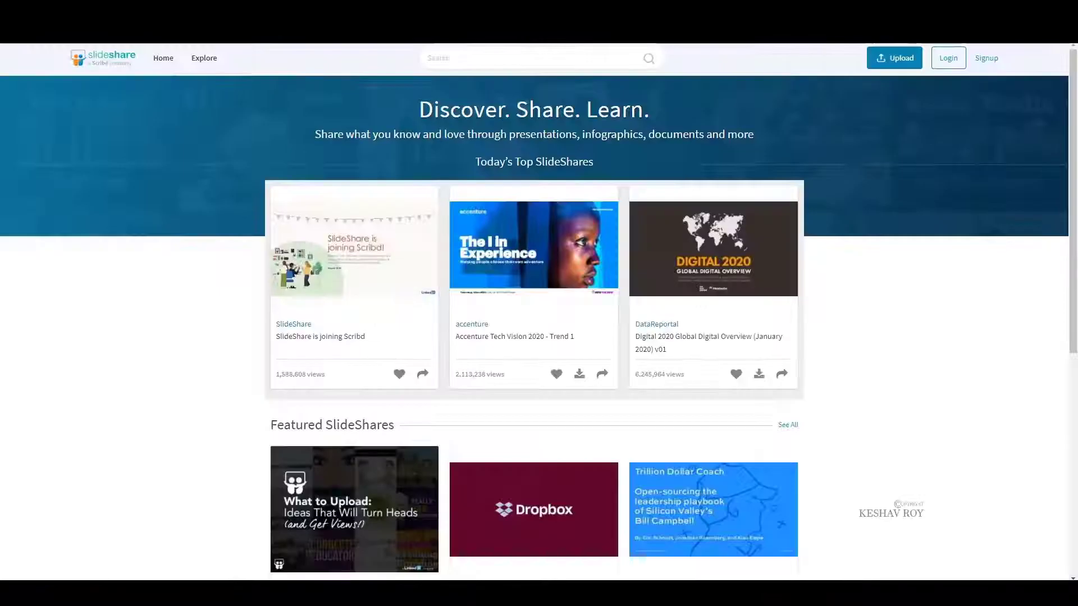
{"action": "scroll", "coordinate": [539, 308], "scroll_direction": "down", "scroll_amount": 4}
{"action": "scroll", "coordinate": [539, 309], "scroll_direction": "down", "scroll_amount": 3}
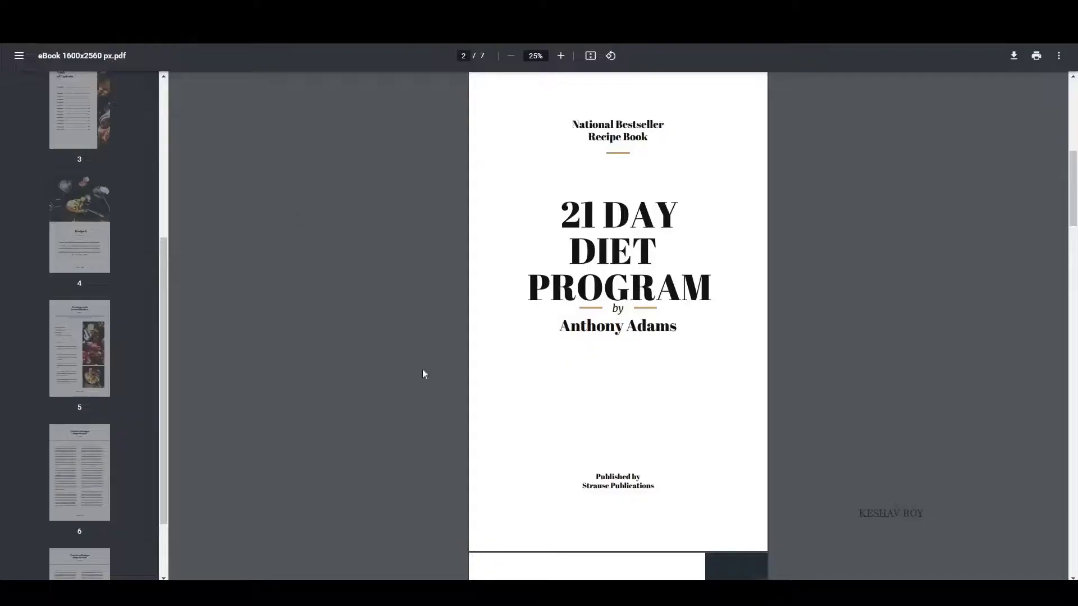
{"action": "scroll", "coordinate": [344, 334], "scroll_direction": "down", "scroll_amount": 3}
{"action": "scroll", "coordinate": [108, 415], "scroll_direction": "down", "scroll_amount": 1}
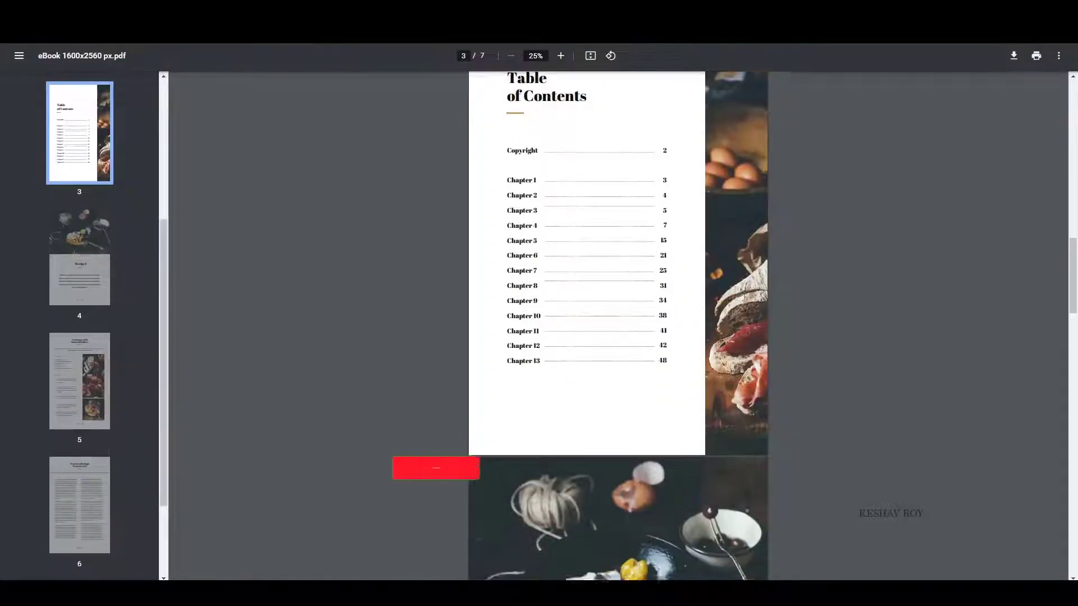
{"action": "scroll", "coordinate": [385, 378], "scroll_direction": "down", "scroll_amount": 8}
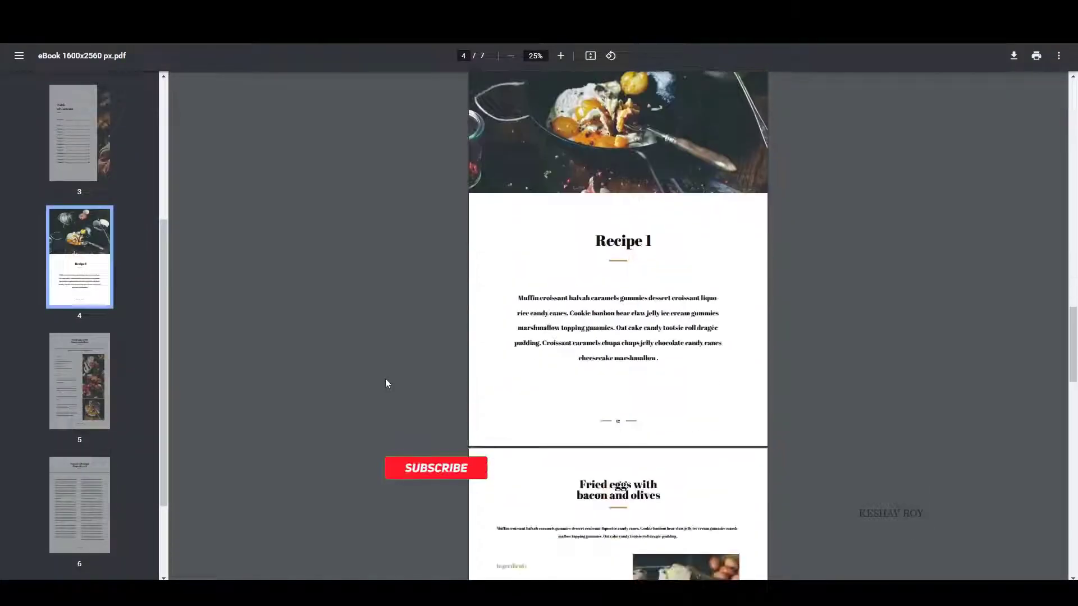